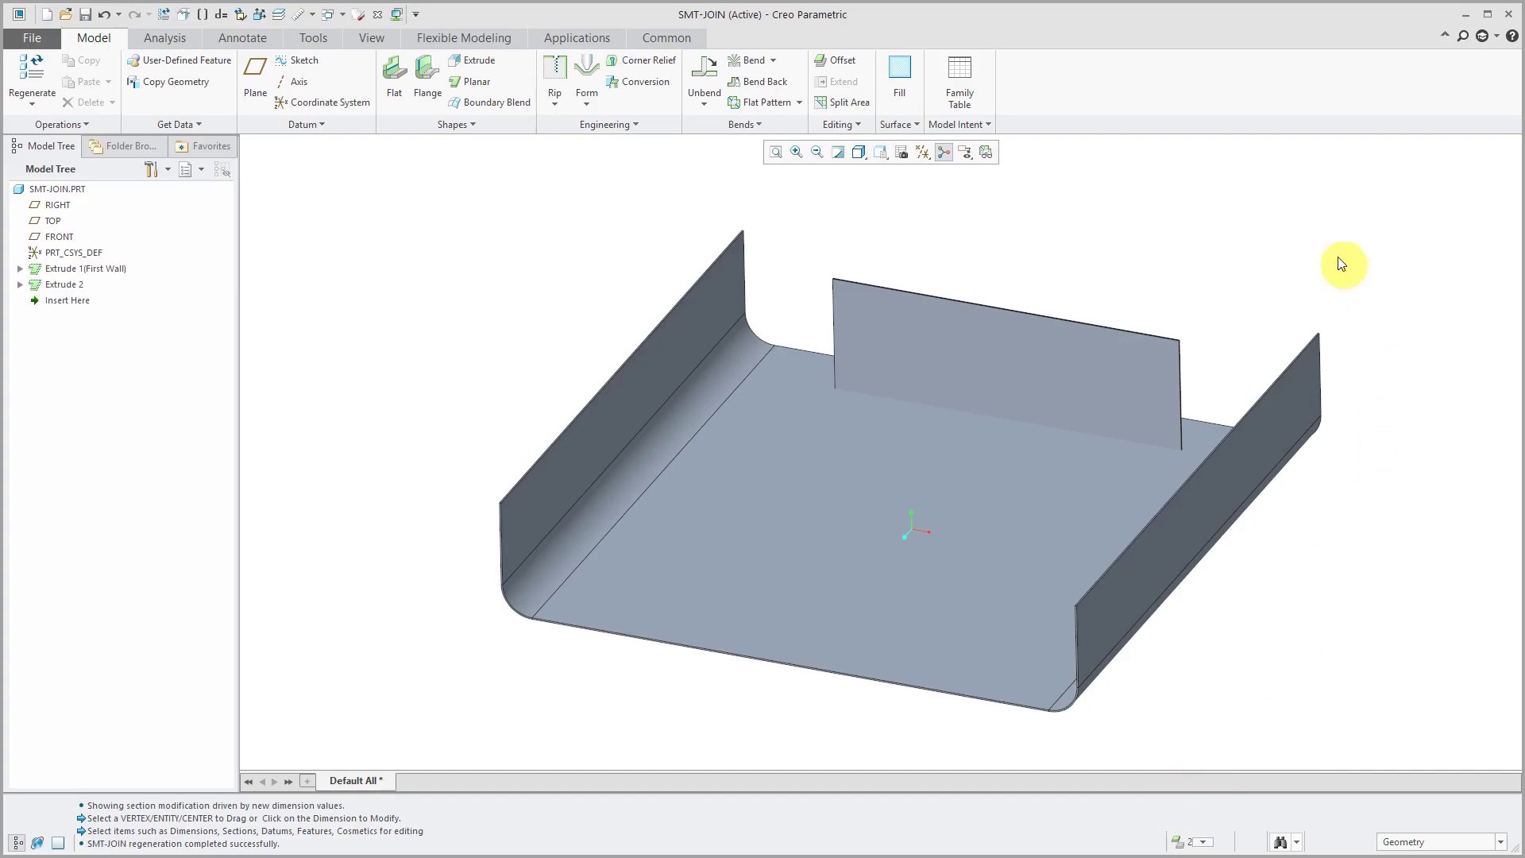
# - Start a Join feature from the Editing group dropdown
pyautogui.click(851, 126)
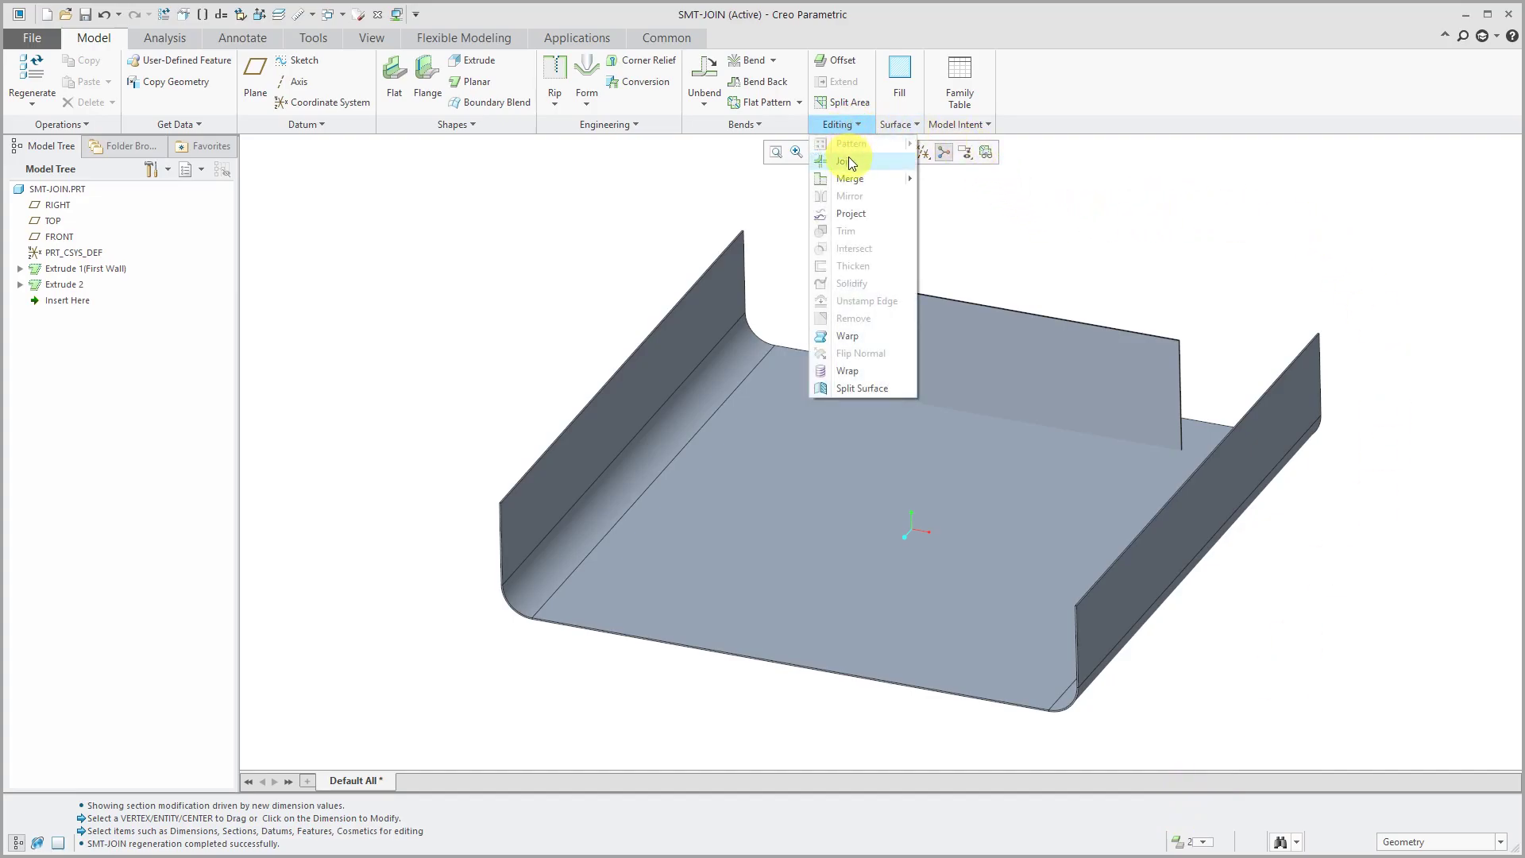
pyautogui.click(846, 161)
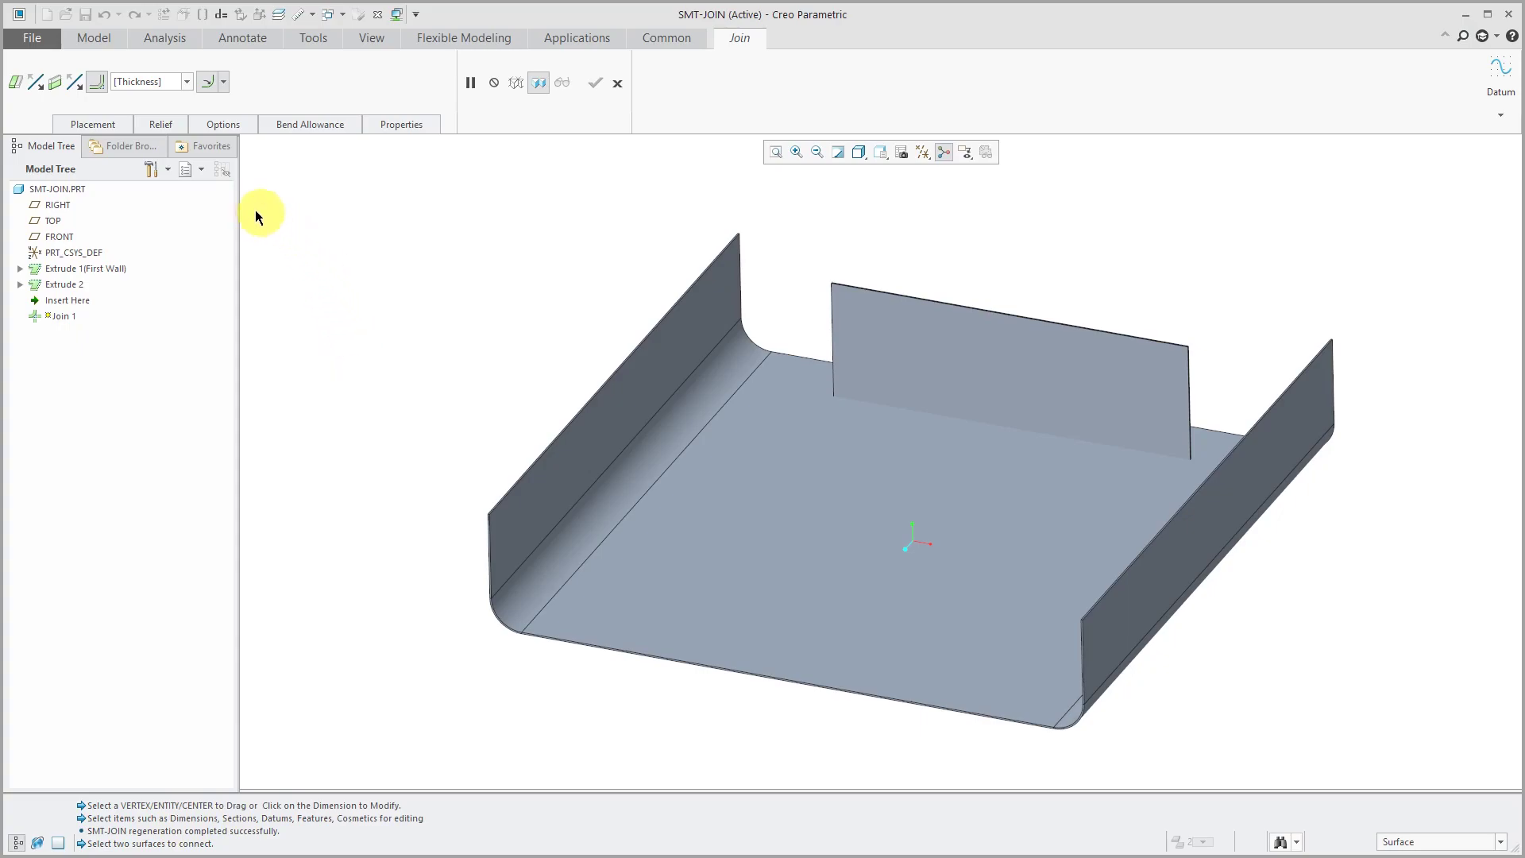
# - Select the base plate Surf:F5 and the upright wall Surf:F6 as the walls to join
pyautogui.click(103, 121)
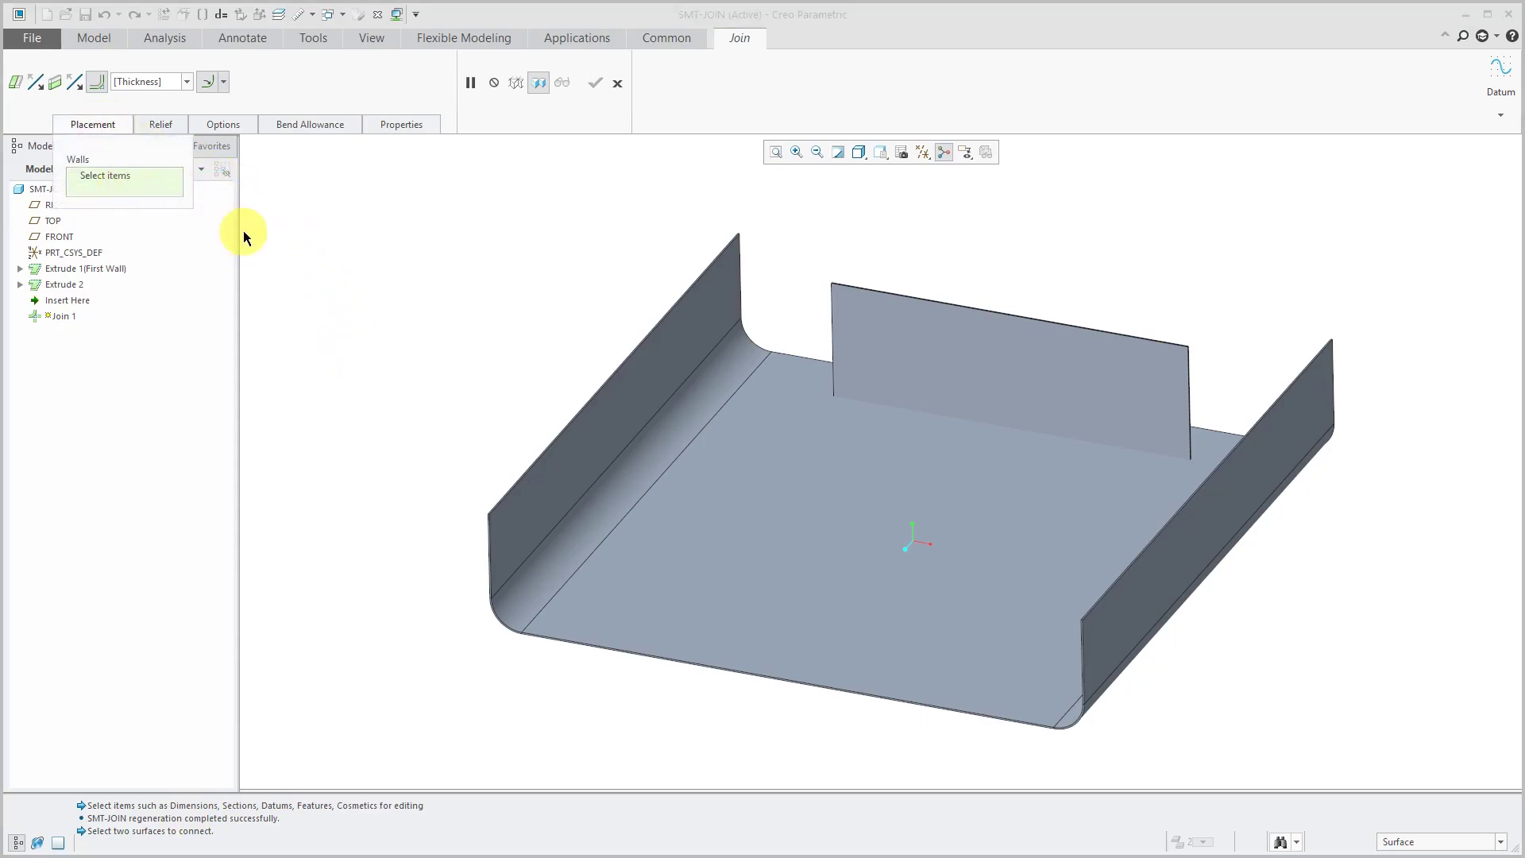
pyautogui.click(840, 507)
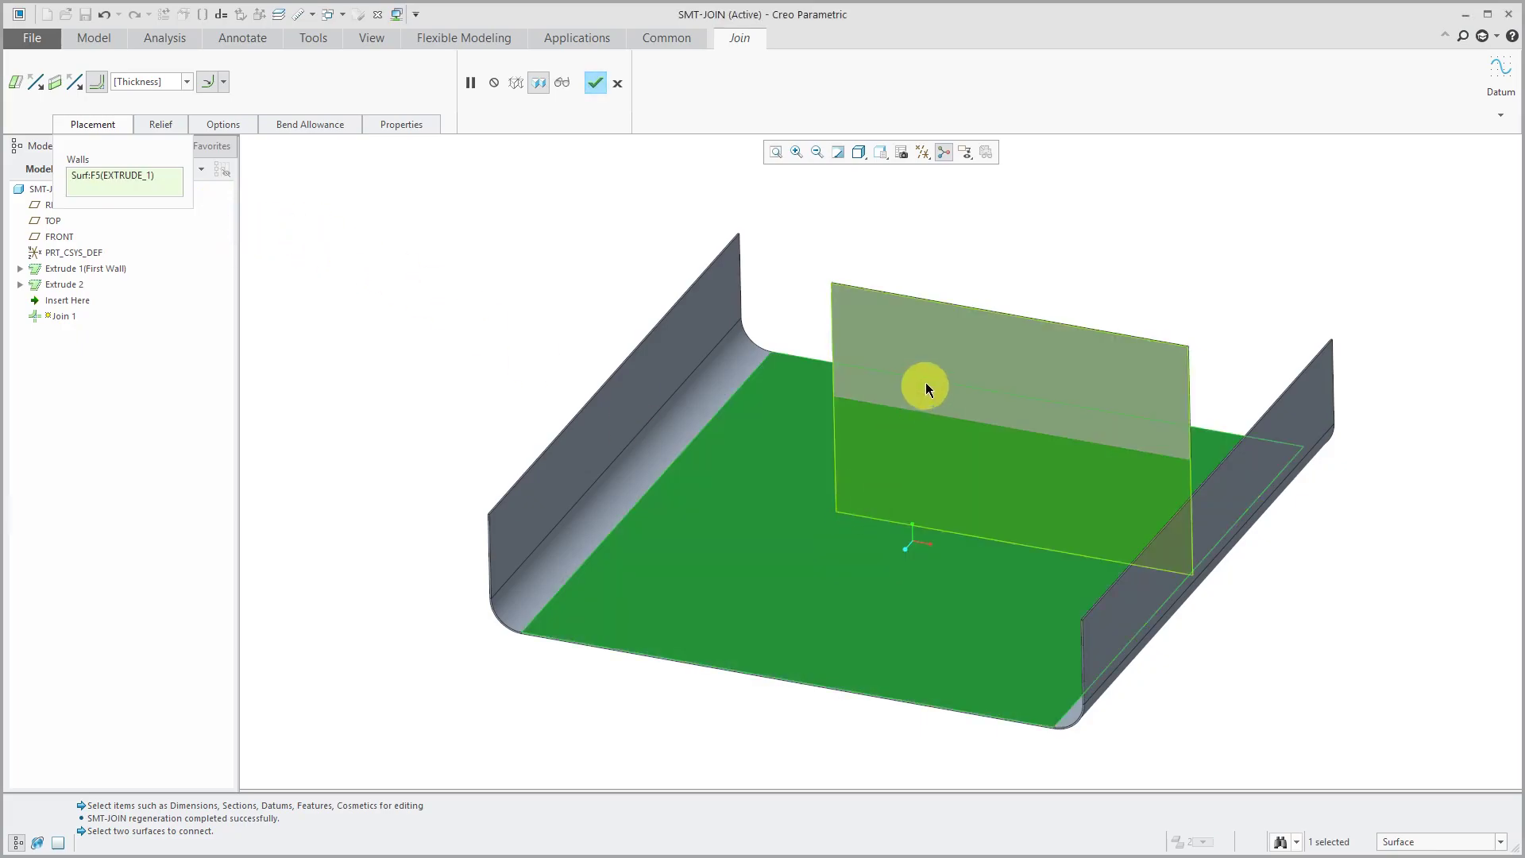
pyautogui.click(948, 295)
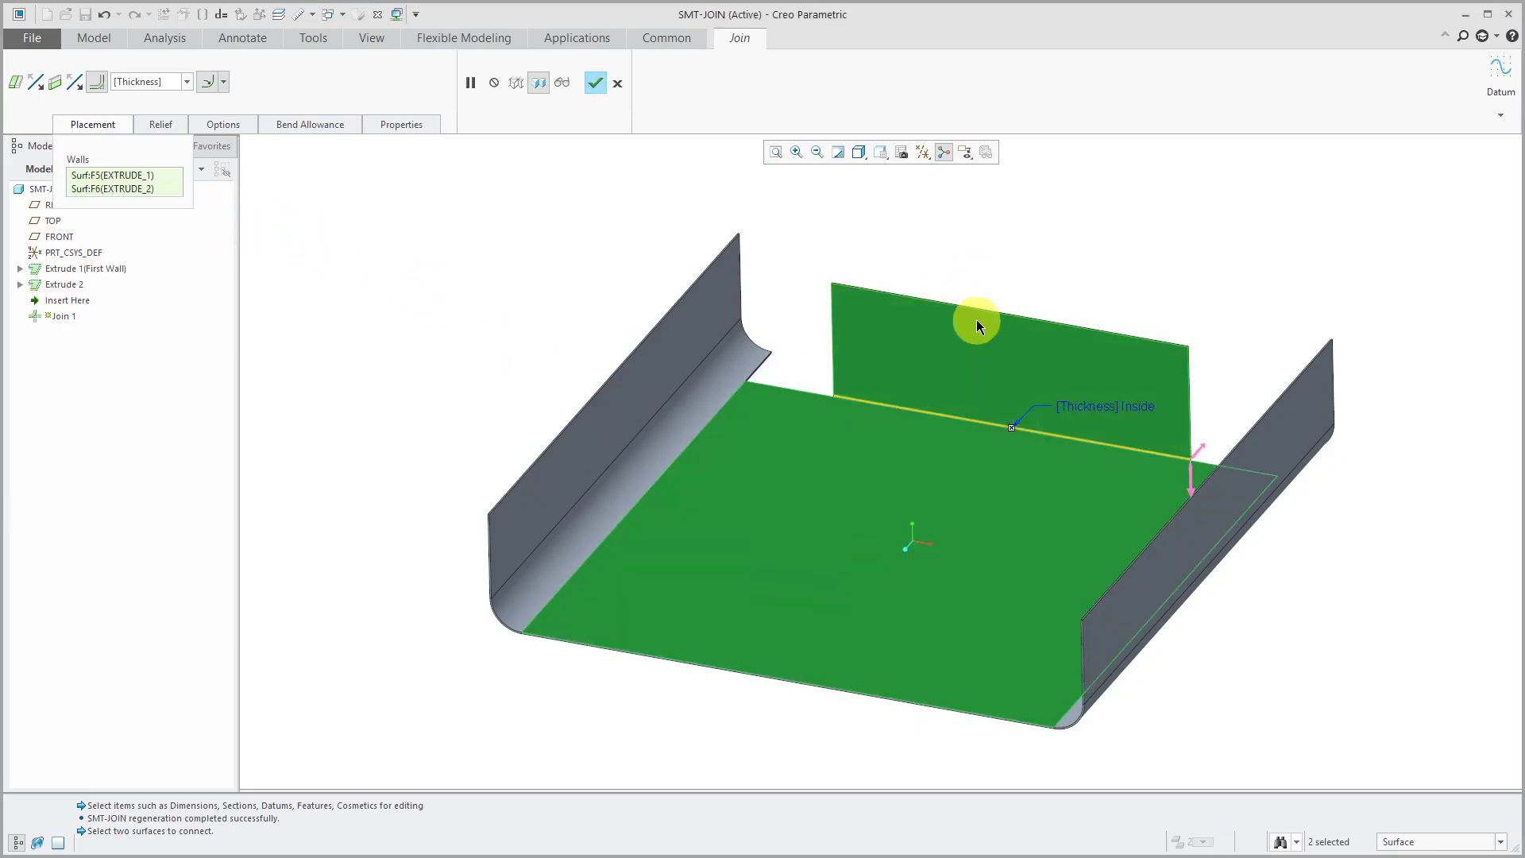
pyautogui.moveTo(976, 319)
pyautogui.mouseDown(button='middle')
pyautogui.moveTo(1021, 304)
pyautogui.moveTo(979, 322)
pyautogui.mouseUp(button='middle')
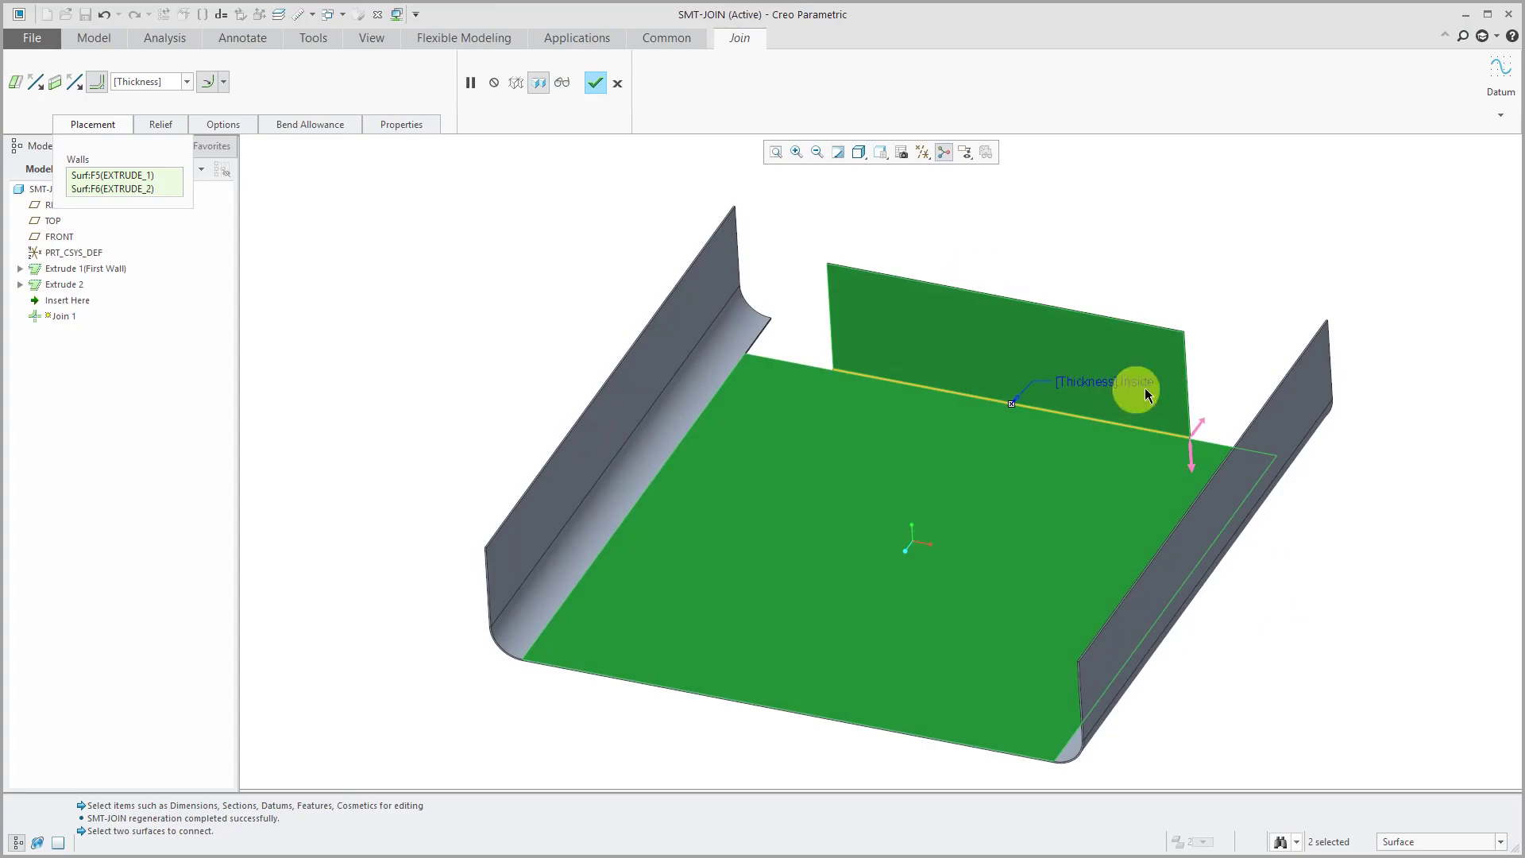
# - Keep a narrow strip of the base and flip the joined wall to hang below it
pyautogui.click(1204, 426)
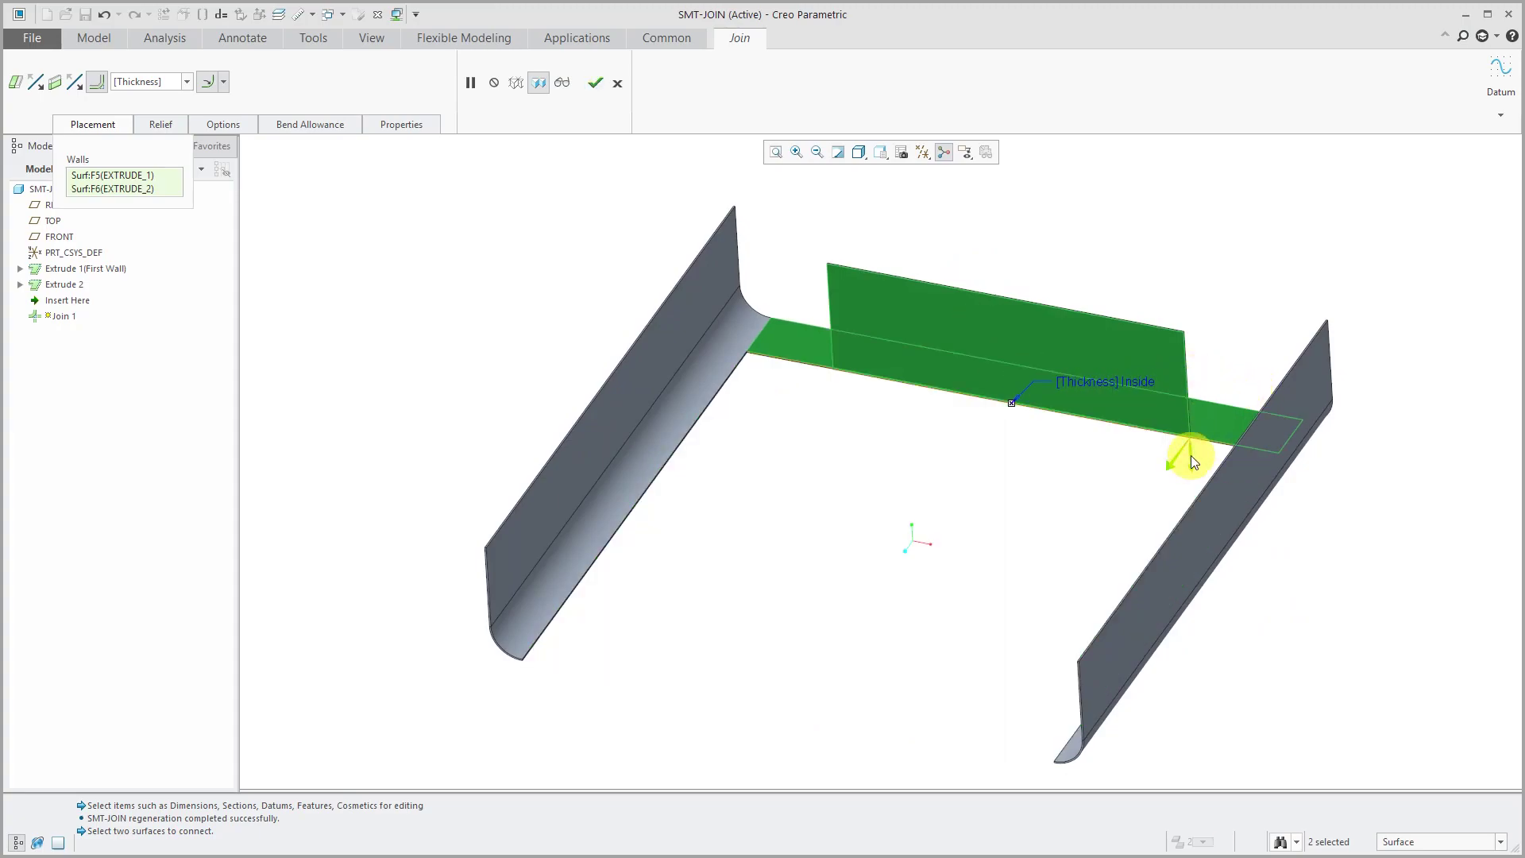
pyautogui.click(1176, 452)
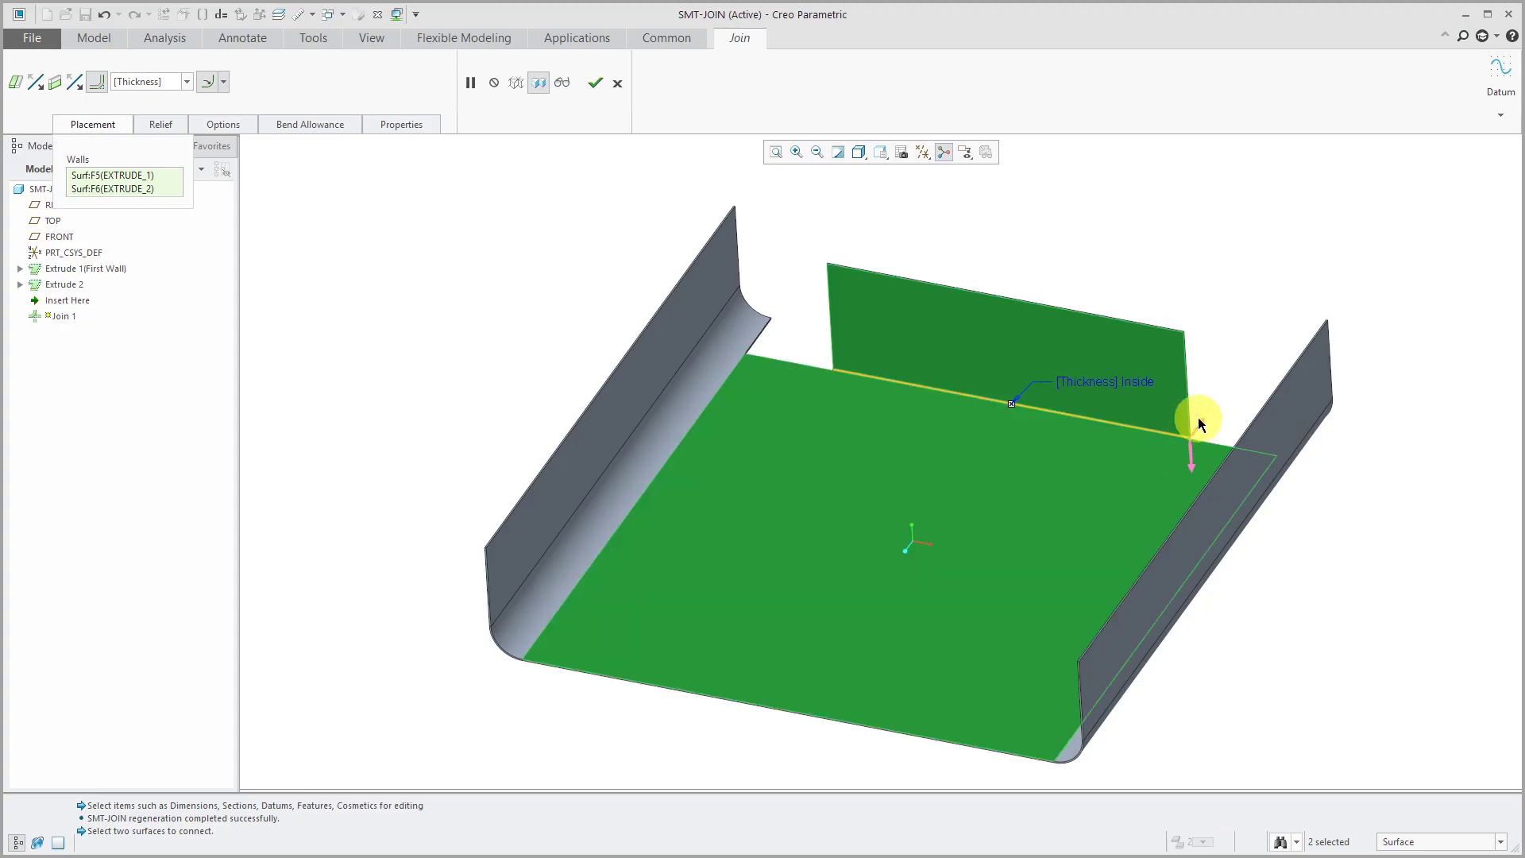
pyautogui.click(1203, 426)
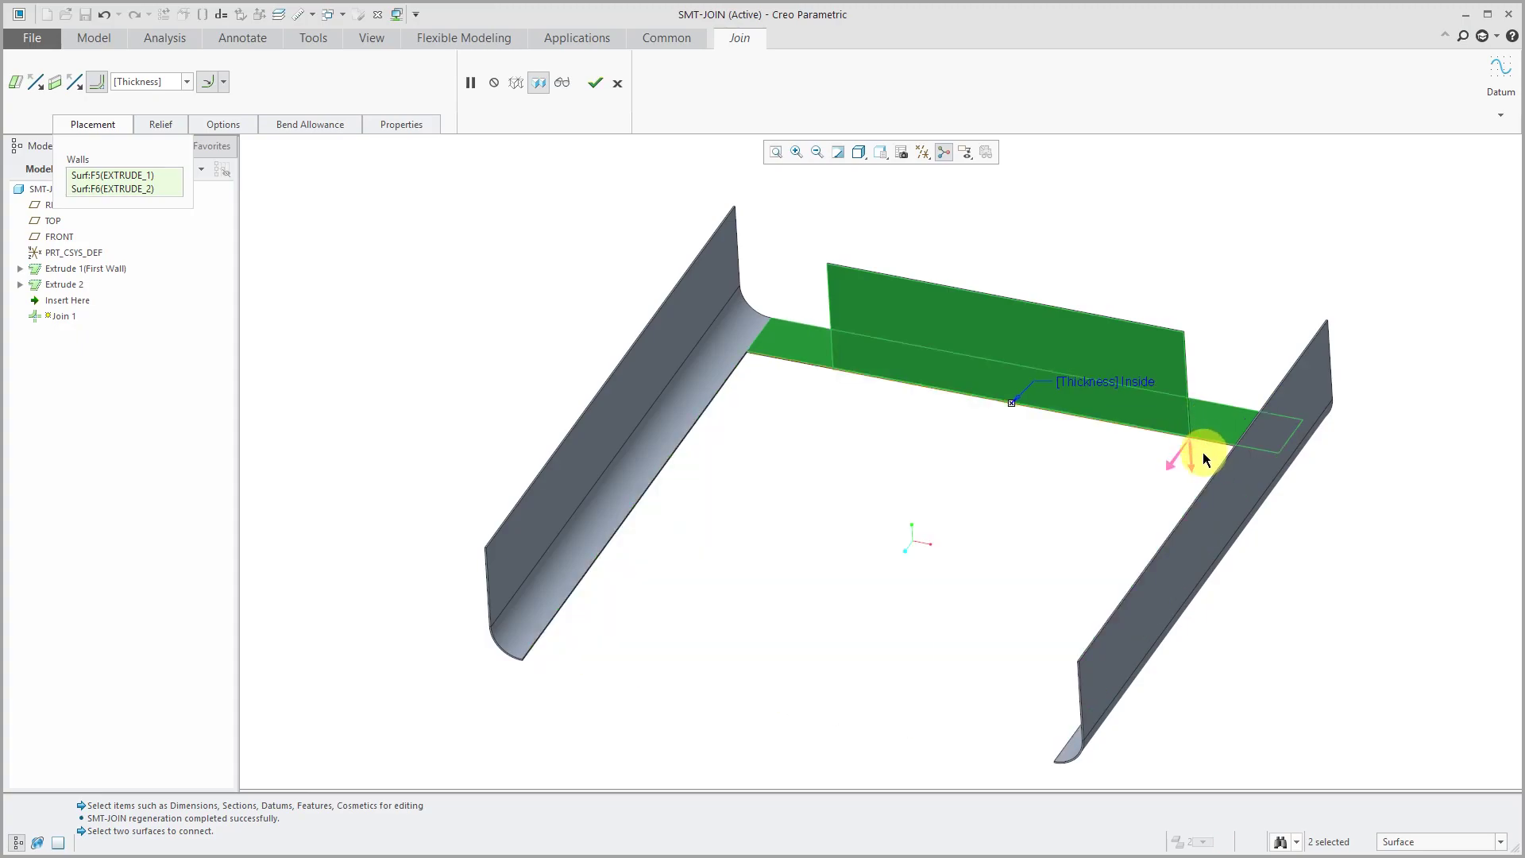
pyautogui.click(1192, 461)
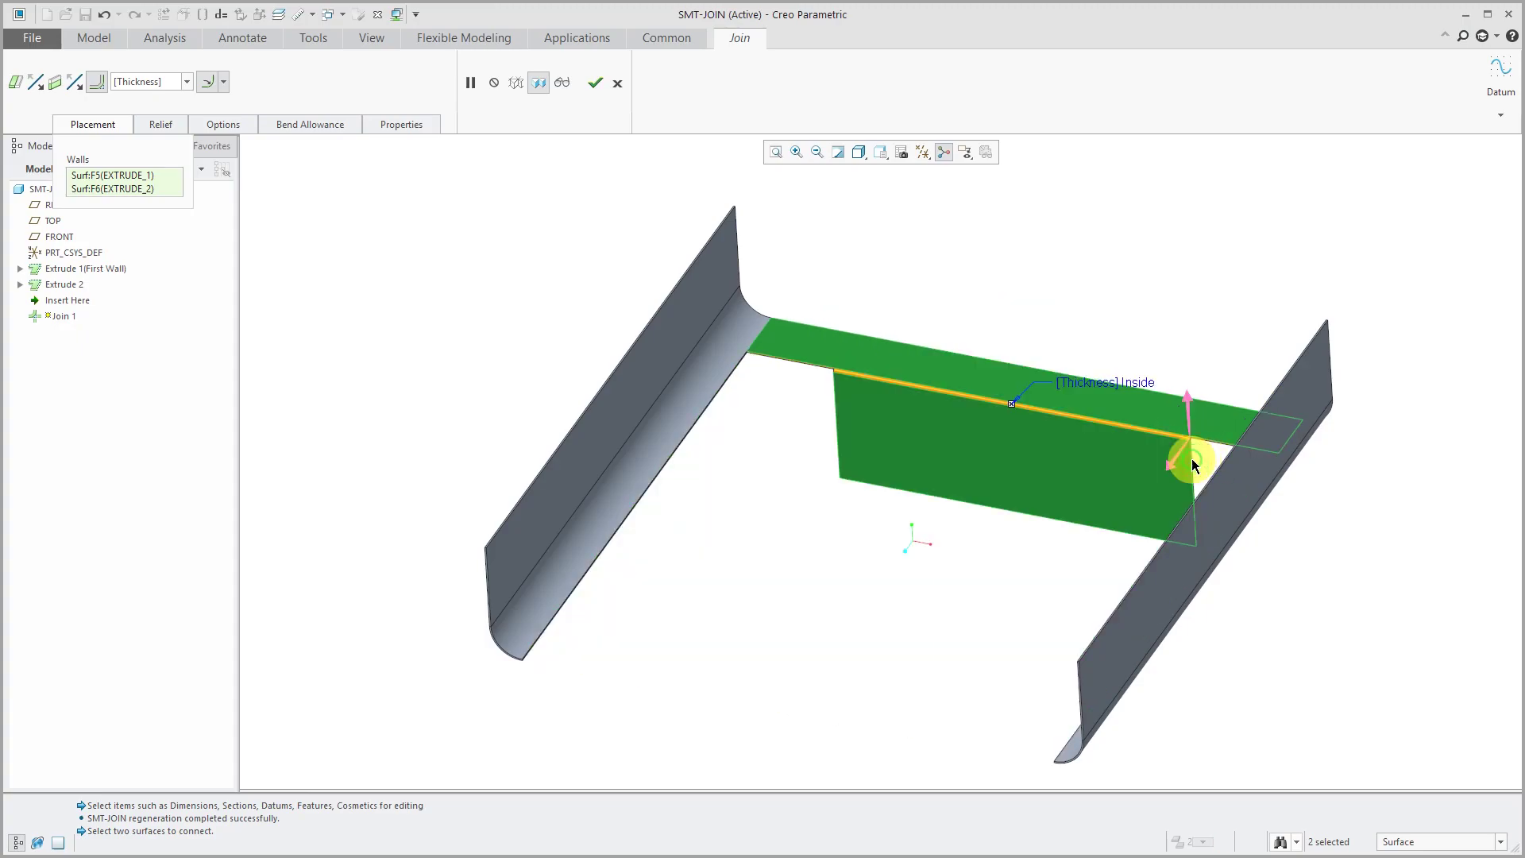
pyautogui.click(1185, 409)
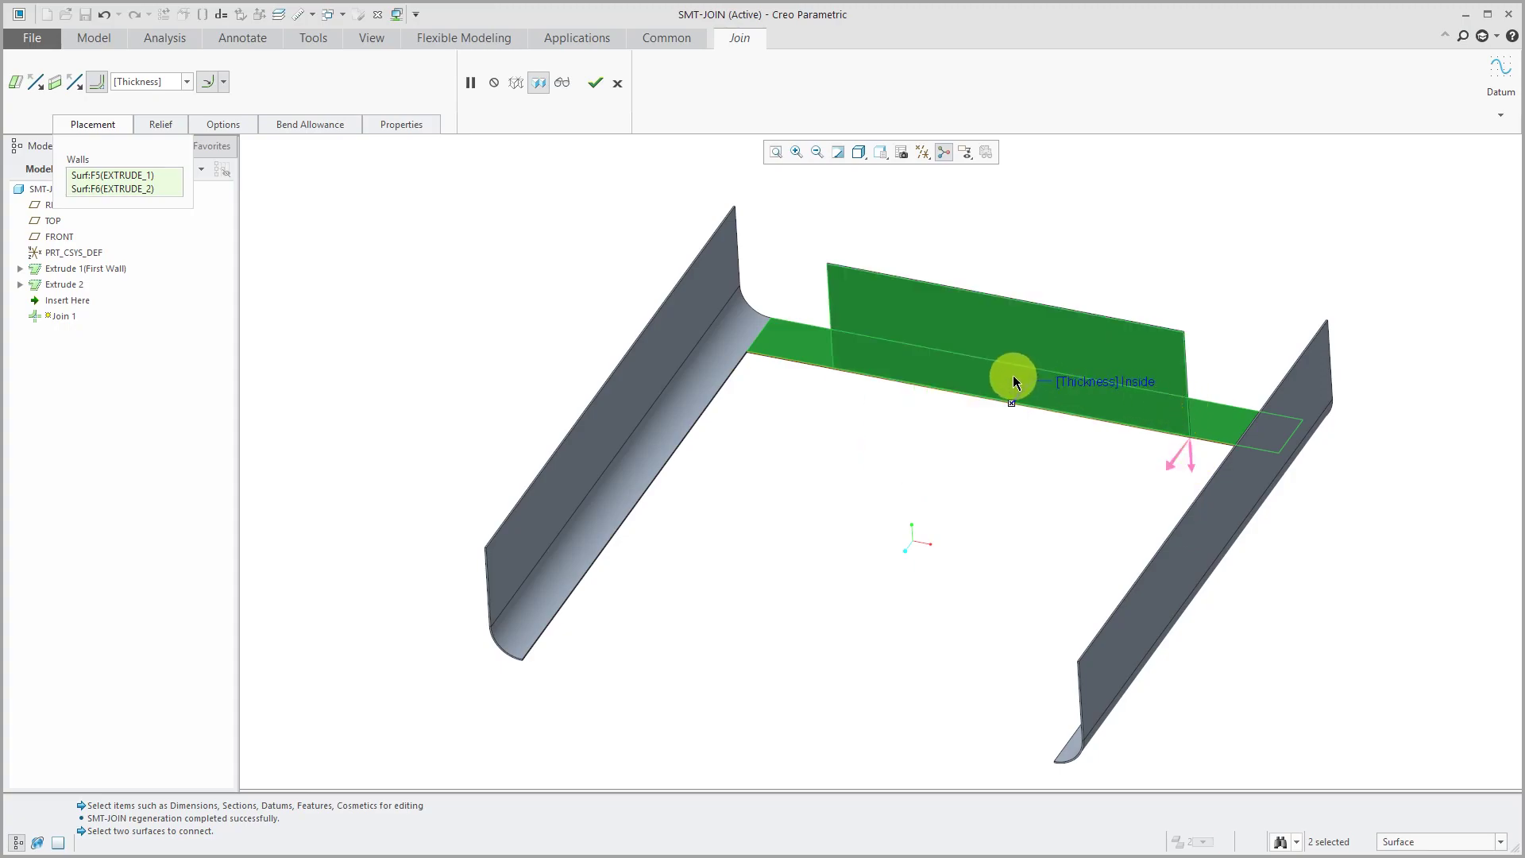
pyautogui.moveTo(1012, 375)
pyautogui.mouseDown(button='middle')
pyautogui.moveTo(1038, 350)
pyautogui.moveTo(1028, 385)
pyautogui.mouseUp(button='middle')
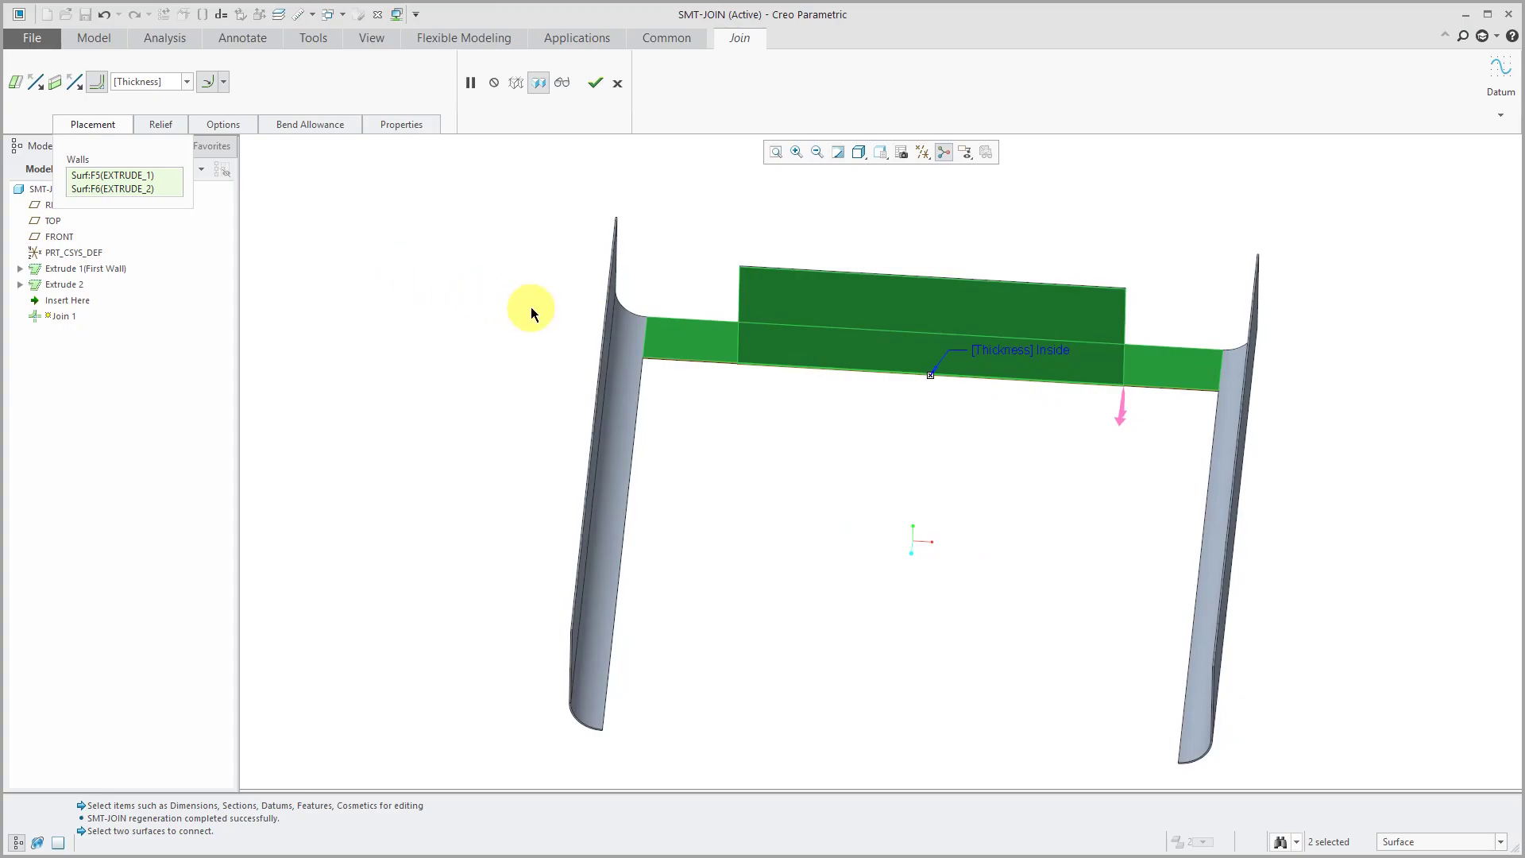
pyautogui.moveTo(1110, 429); pyautogui.dragTo(1083, 422, button='middle')
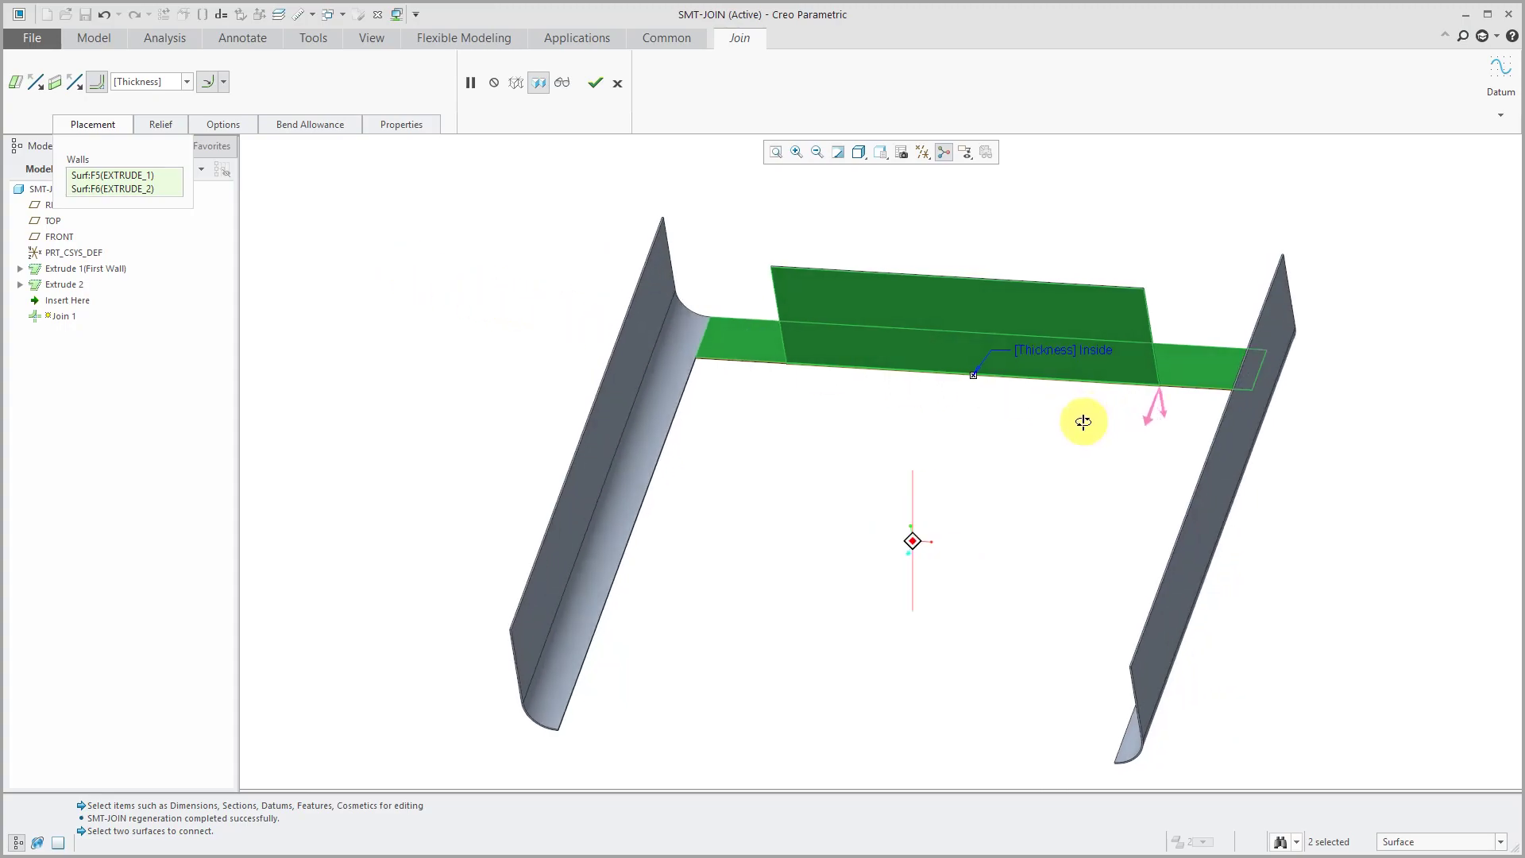
pyautogui.click(1168, 408)
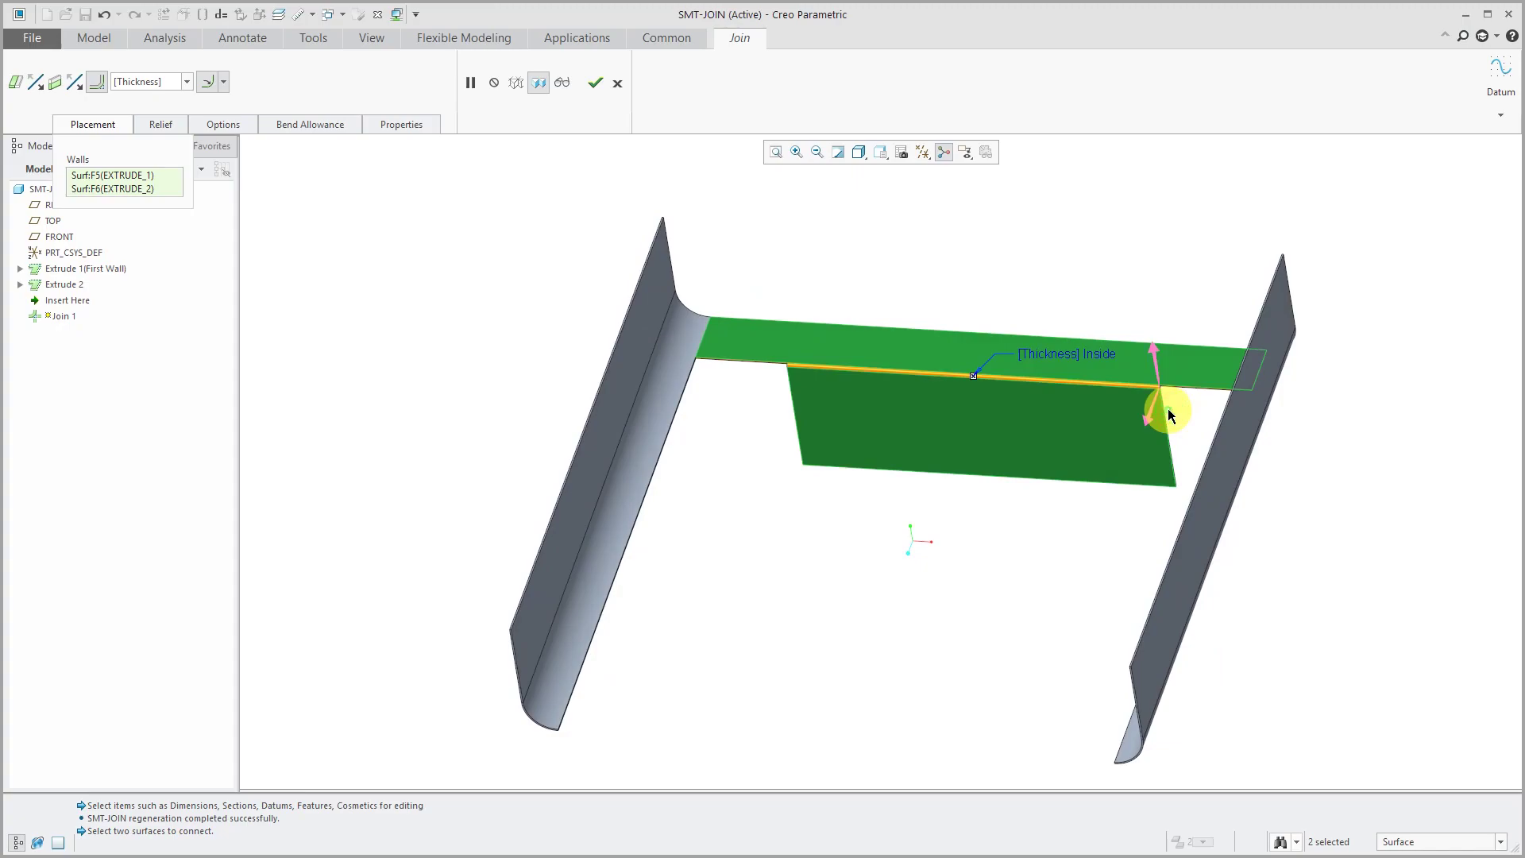
# - Set the join bend radius to 0.50, measured on the inside
pyautogui.scroll(4, 1155, 394)
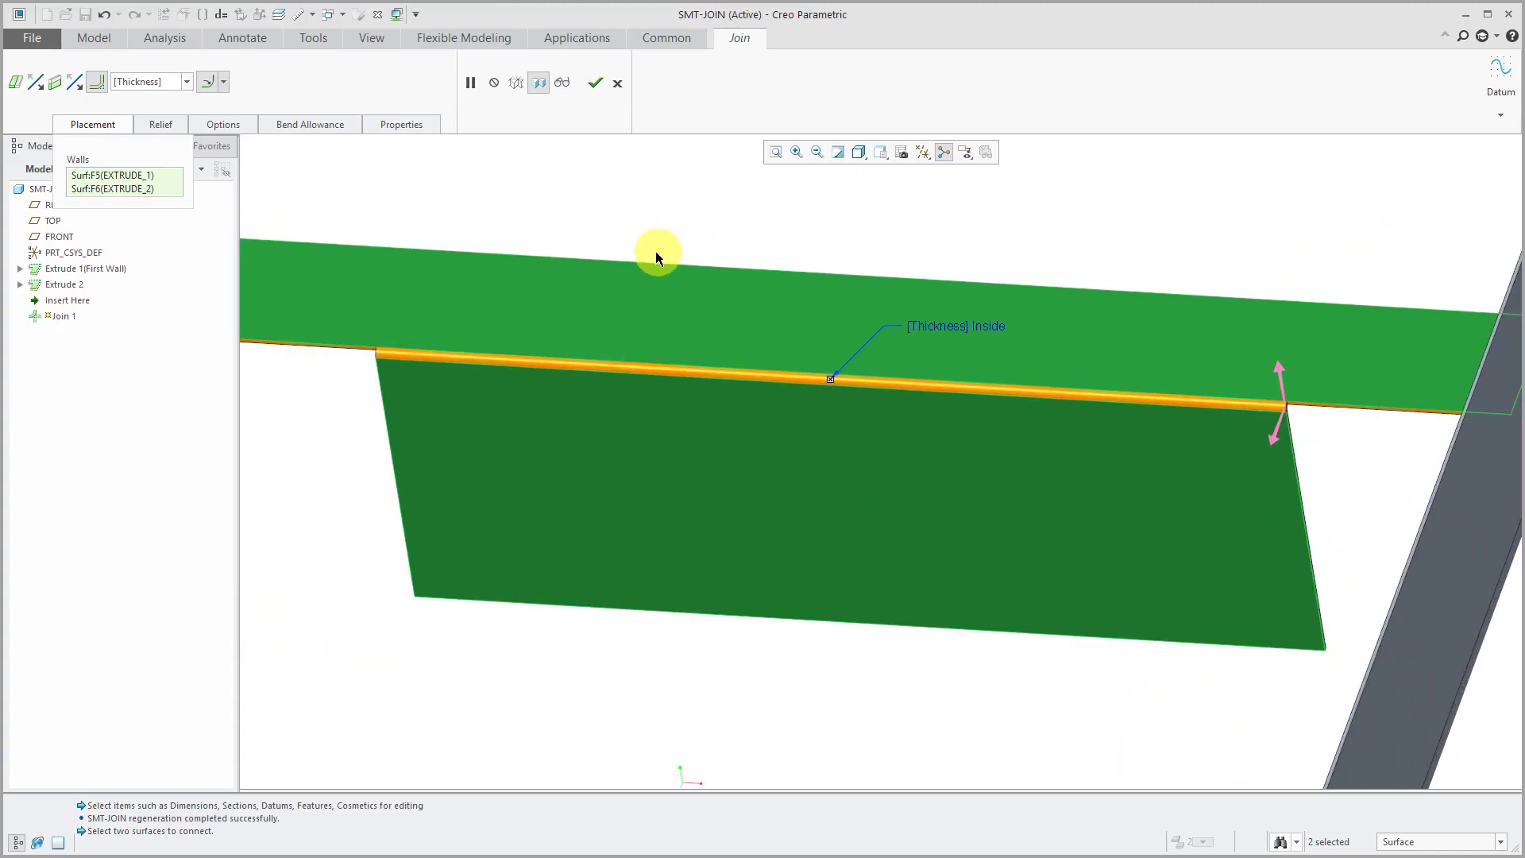
pyautogui.click(188, 82)
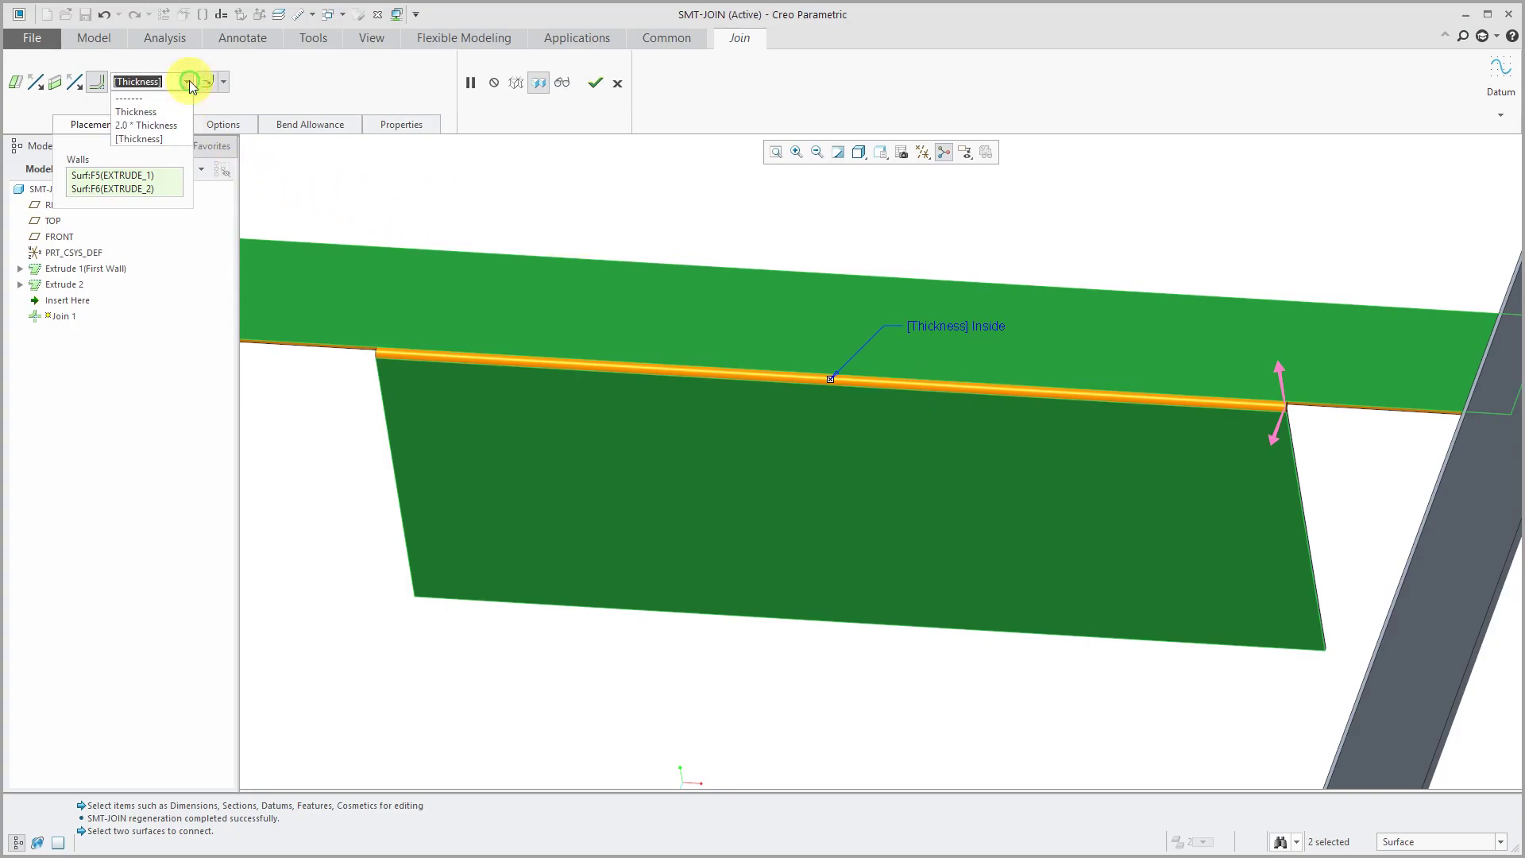
pyautogui.click(170, 125)
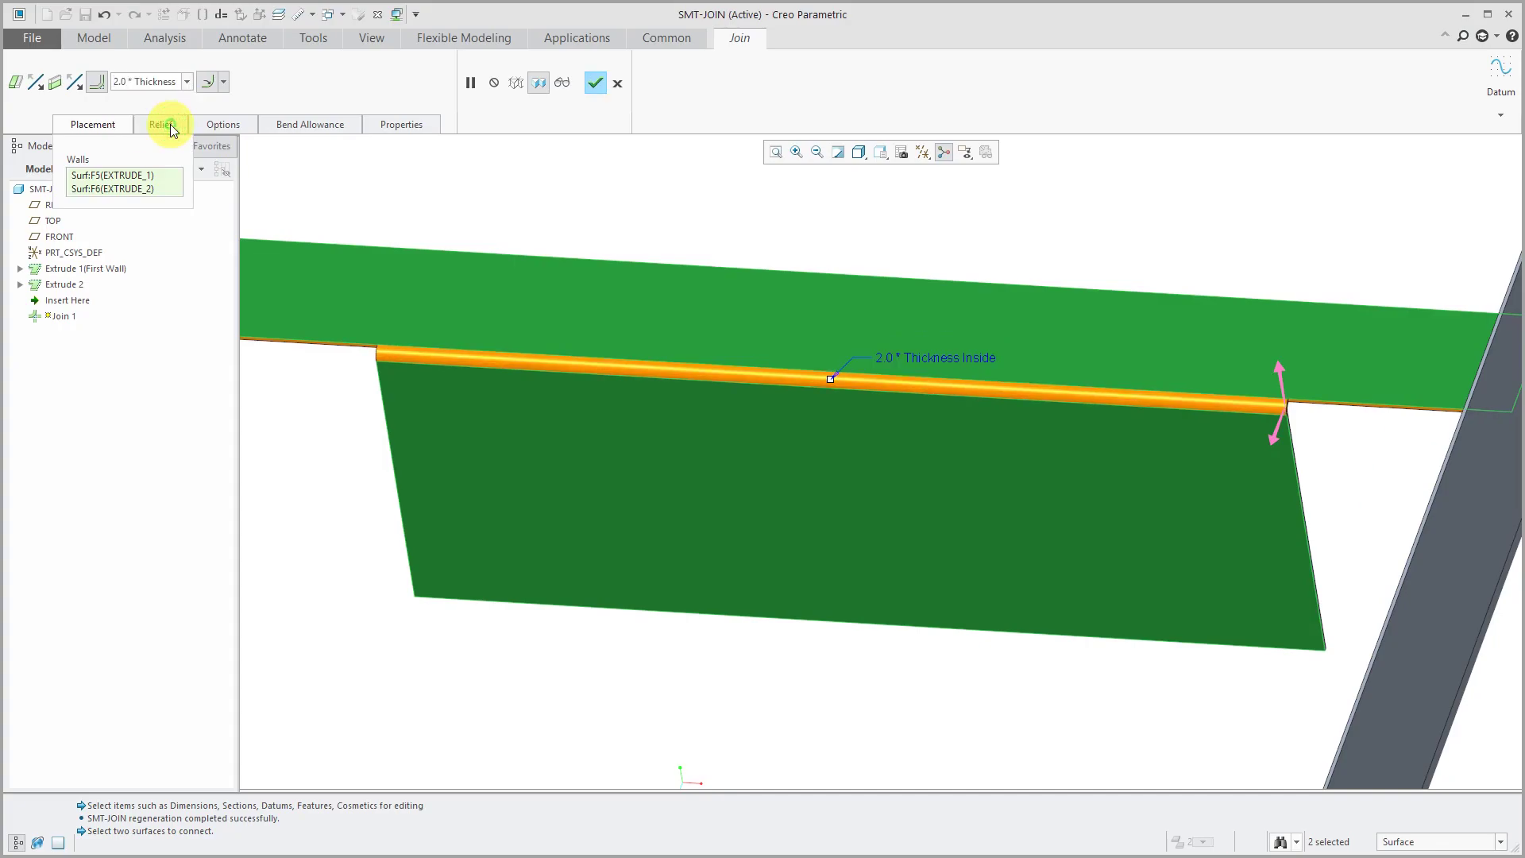
pyautogui.click(187, 82)
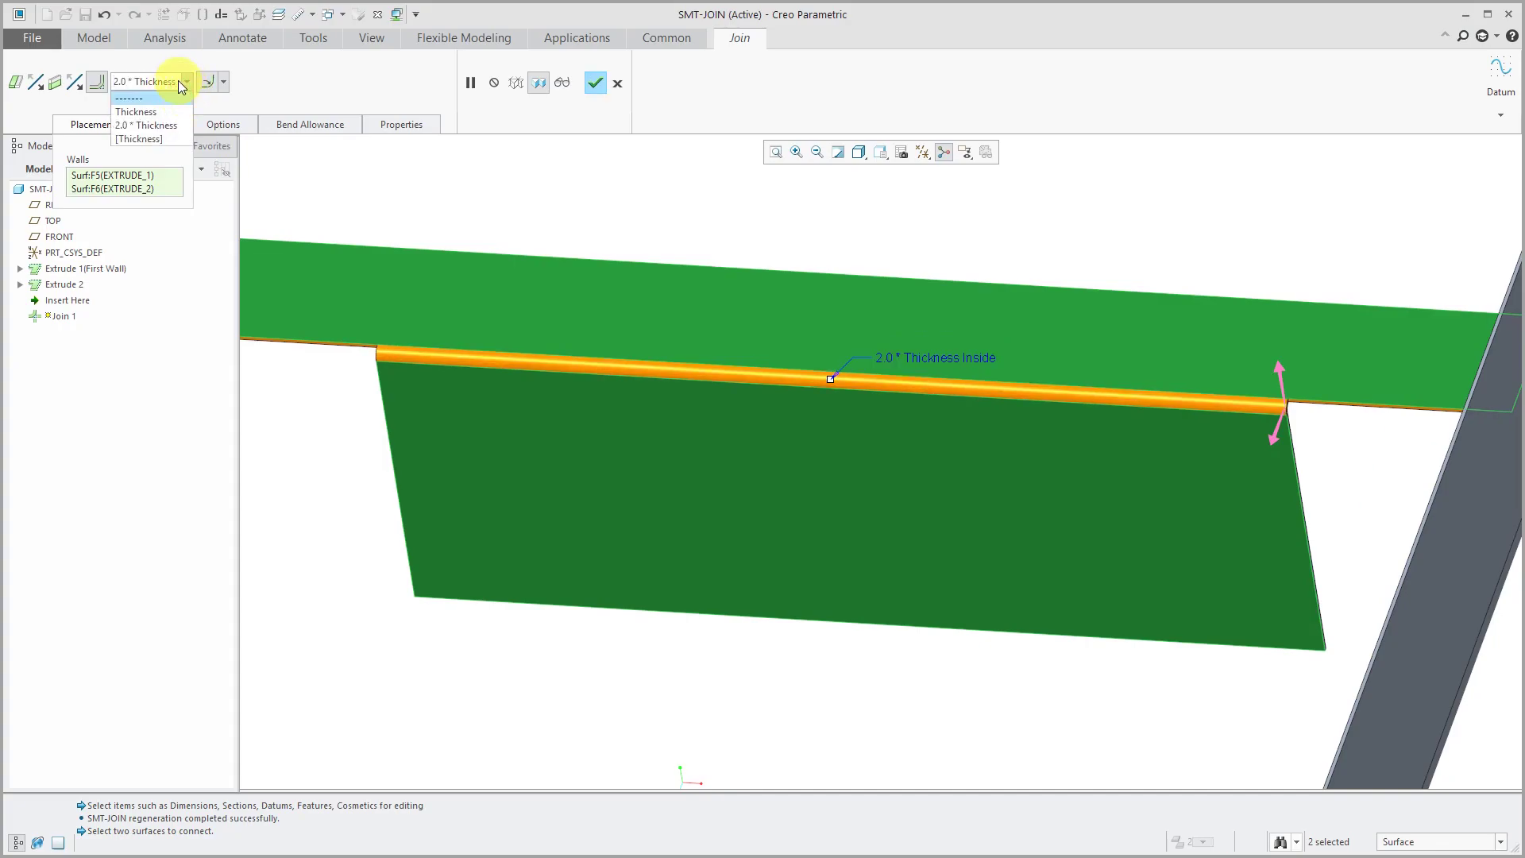
pyautogui.click(178, 82)
pyautogui.doubleClick(173, 84)
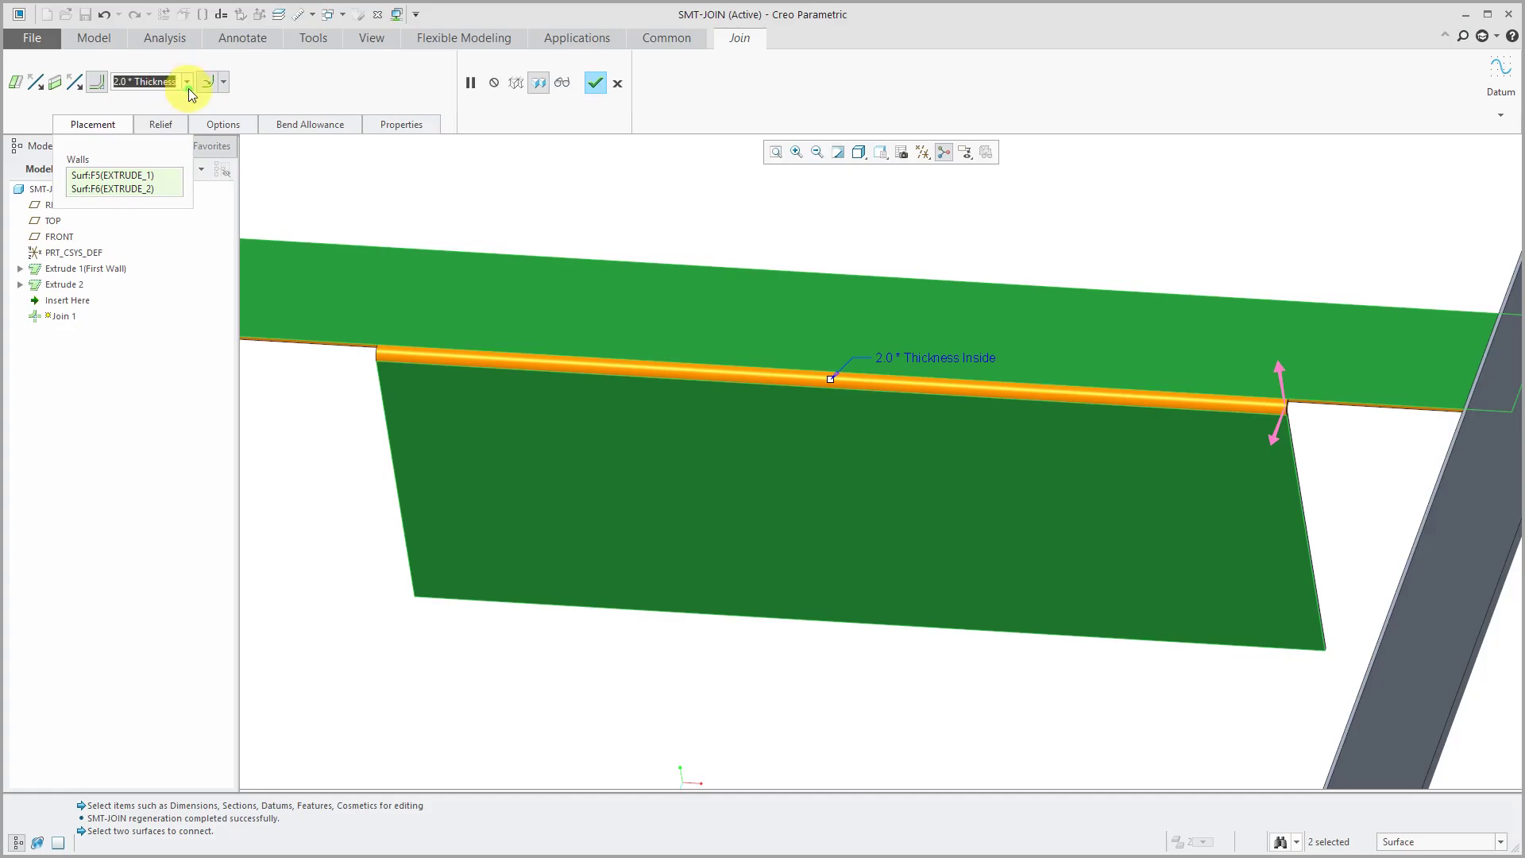
pyautogui.write('0.50')
pyautogui.press('Return')
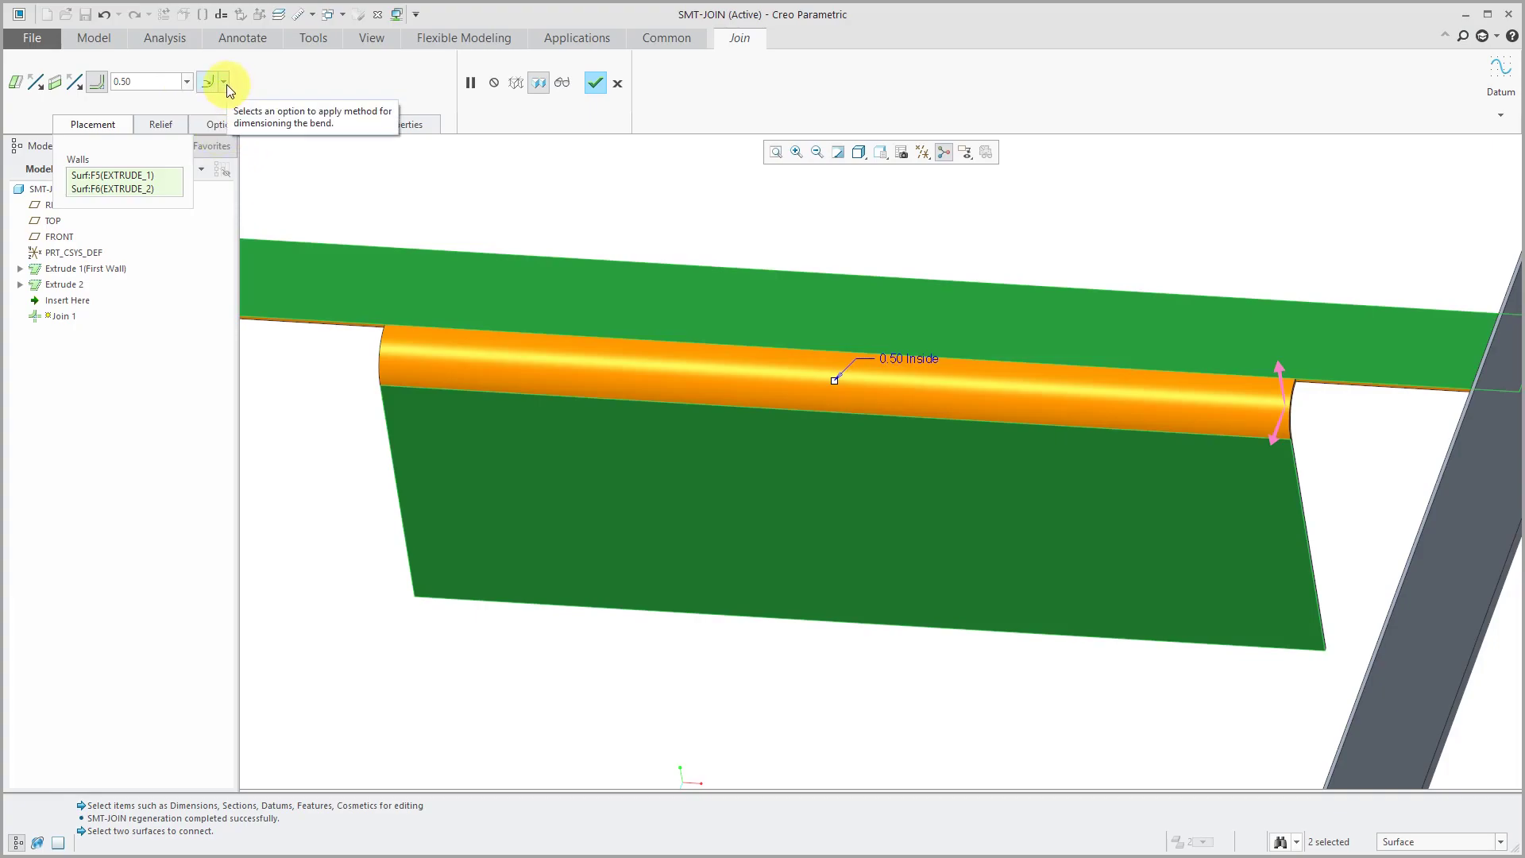
pyautogui.click(225, 83)
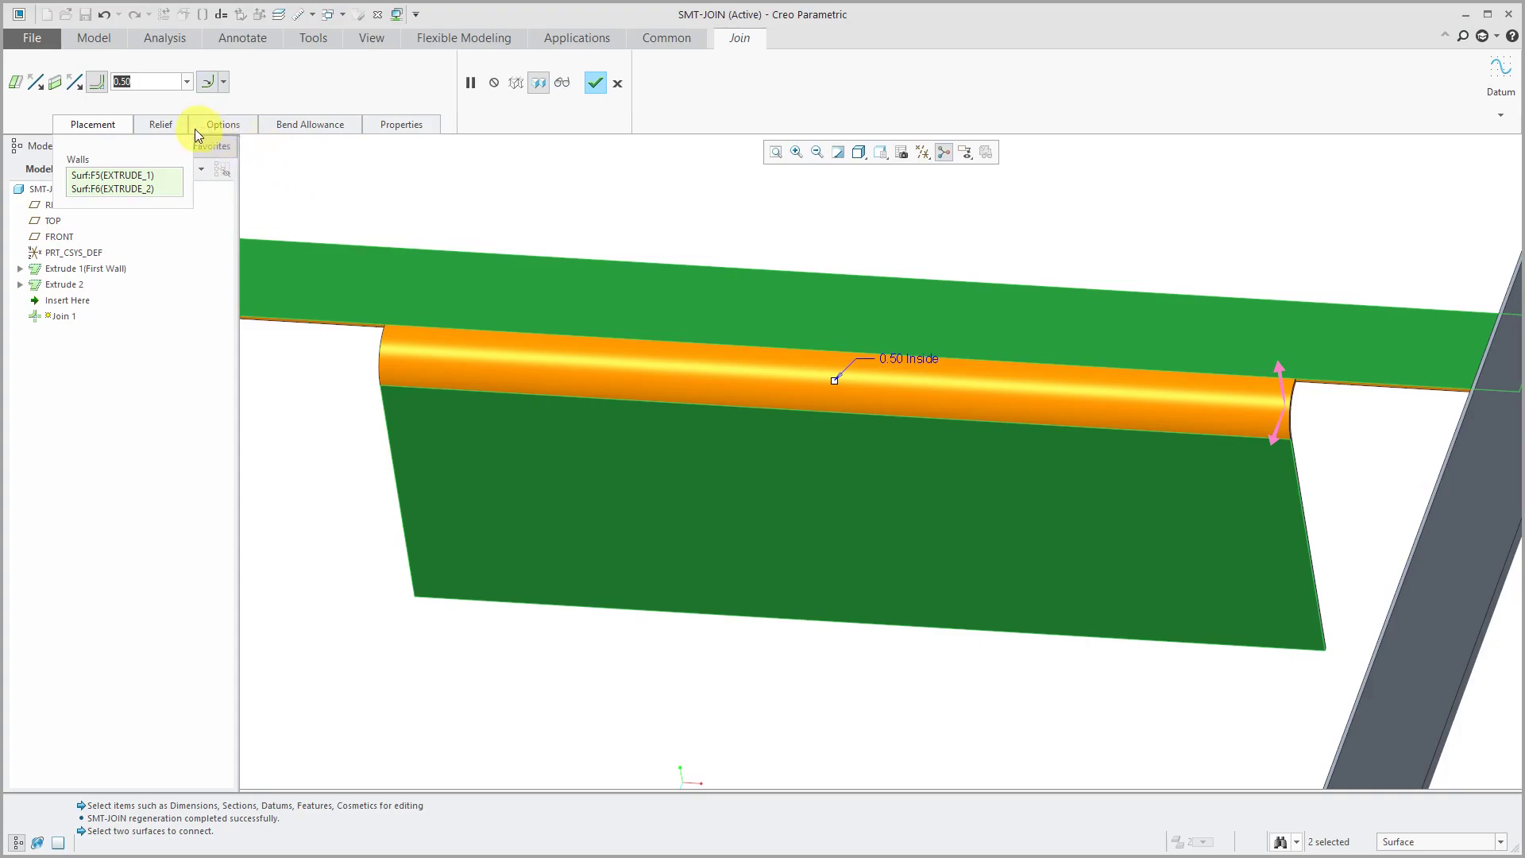
# - Set the relief type to Rectangular with a Blind depth
pyautogui.click(159, 124)
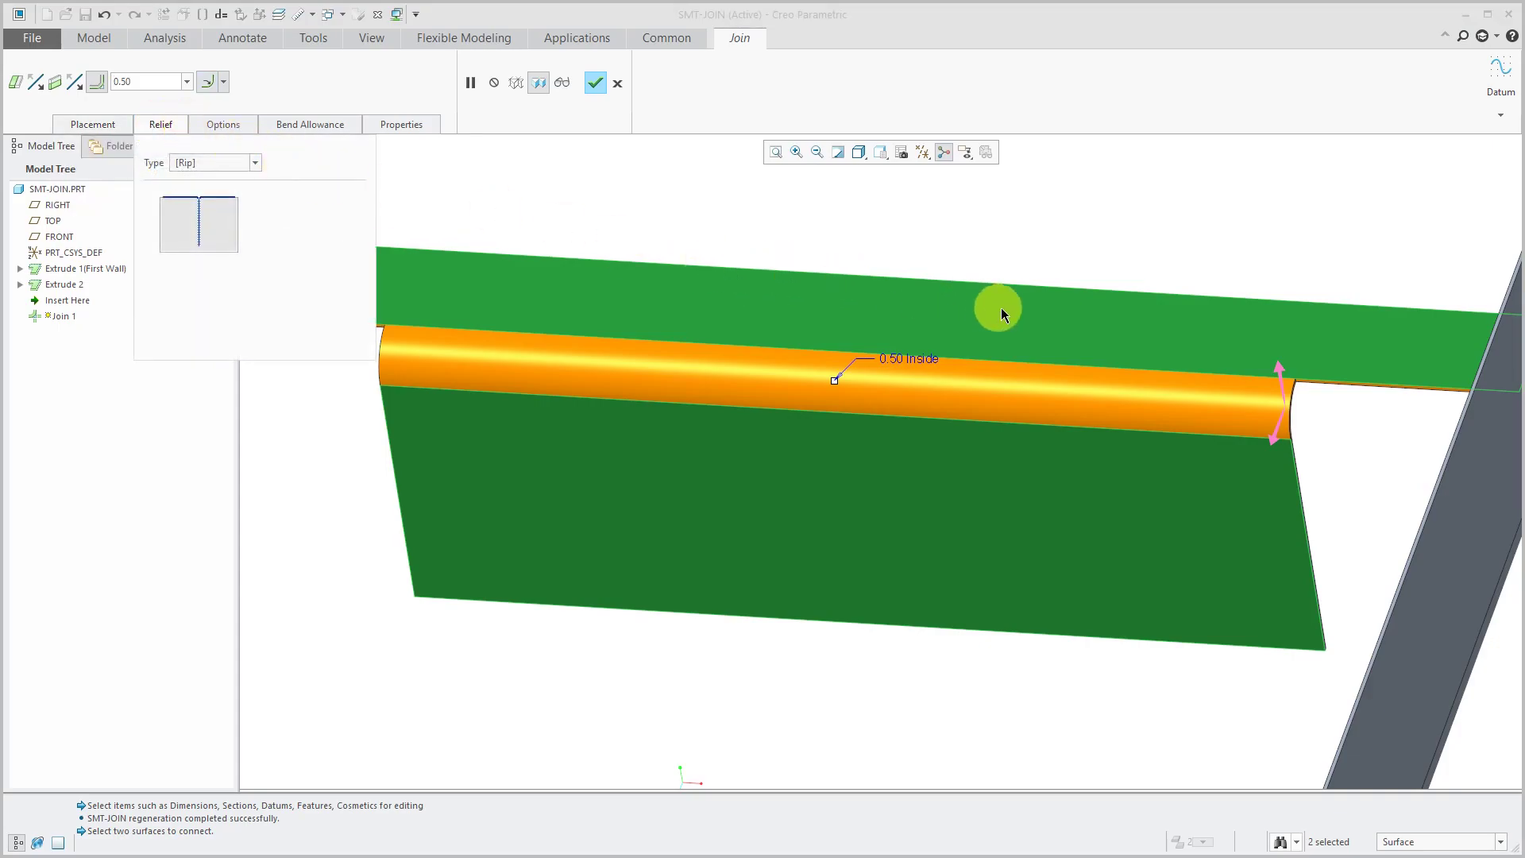
pyautogui.scroll(-2, 998, 310)
pyautogui.scroll(4, 537, 280)
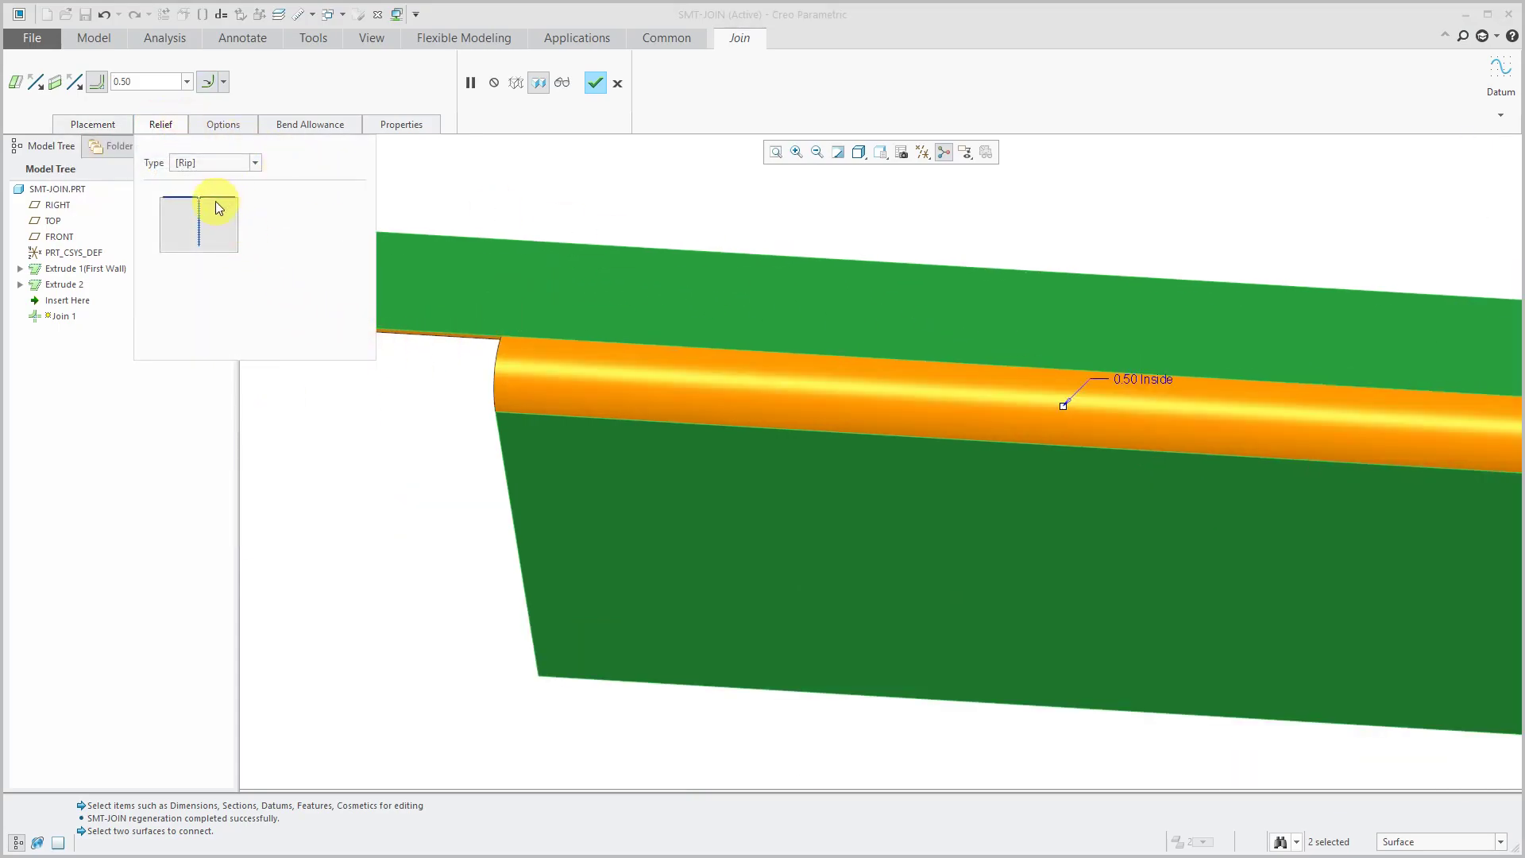
pyautogui.click(258, 163)
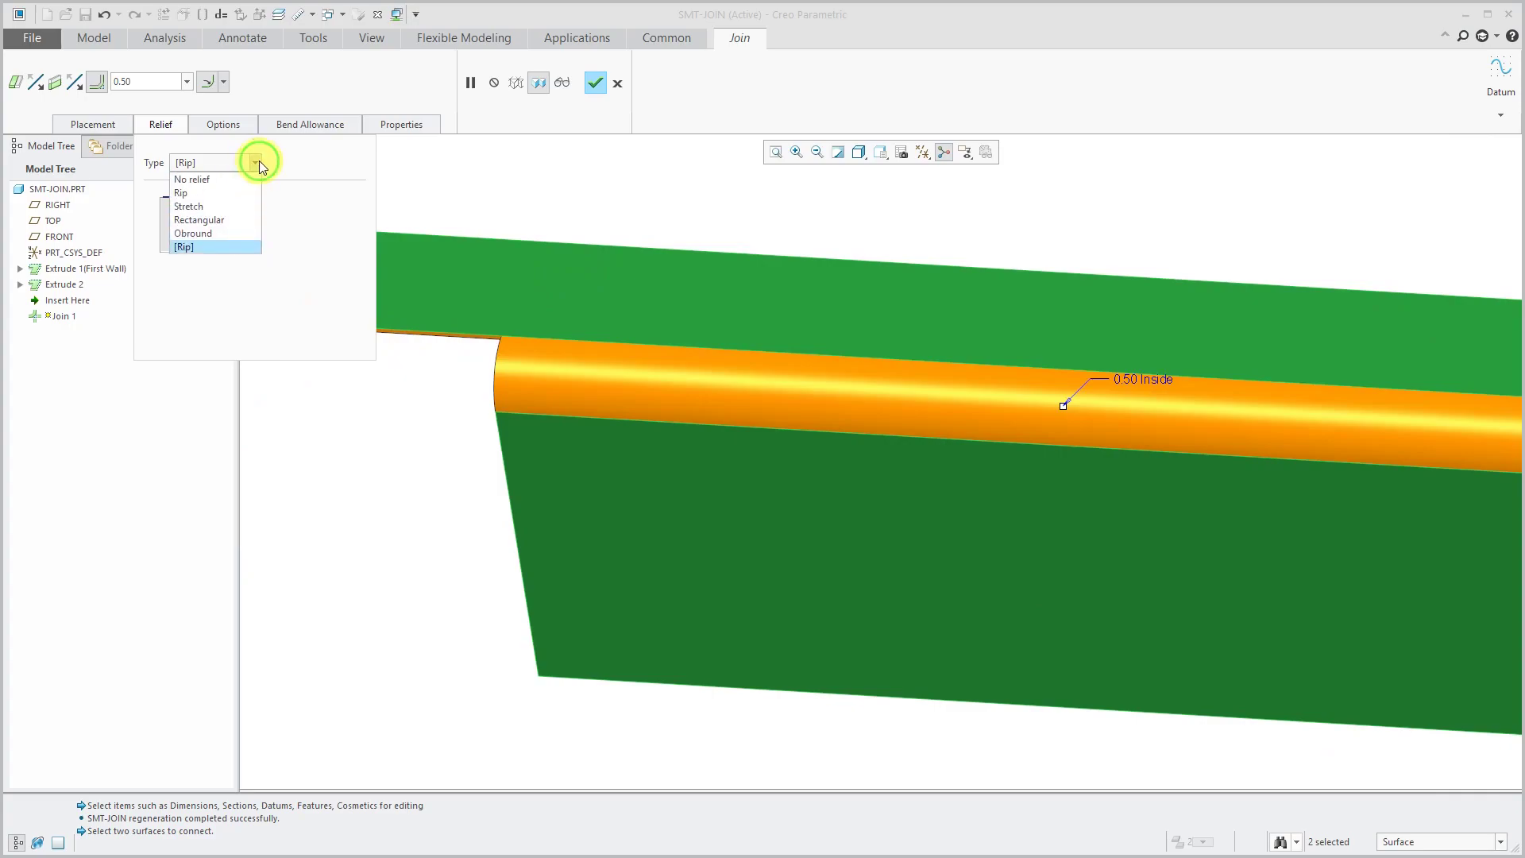
pyautogui.click(229, 221)
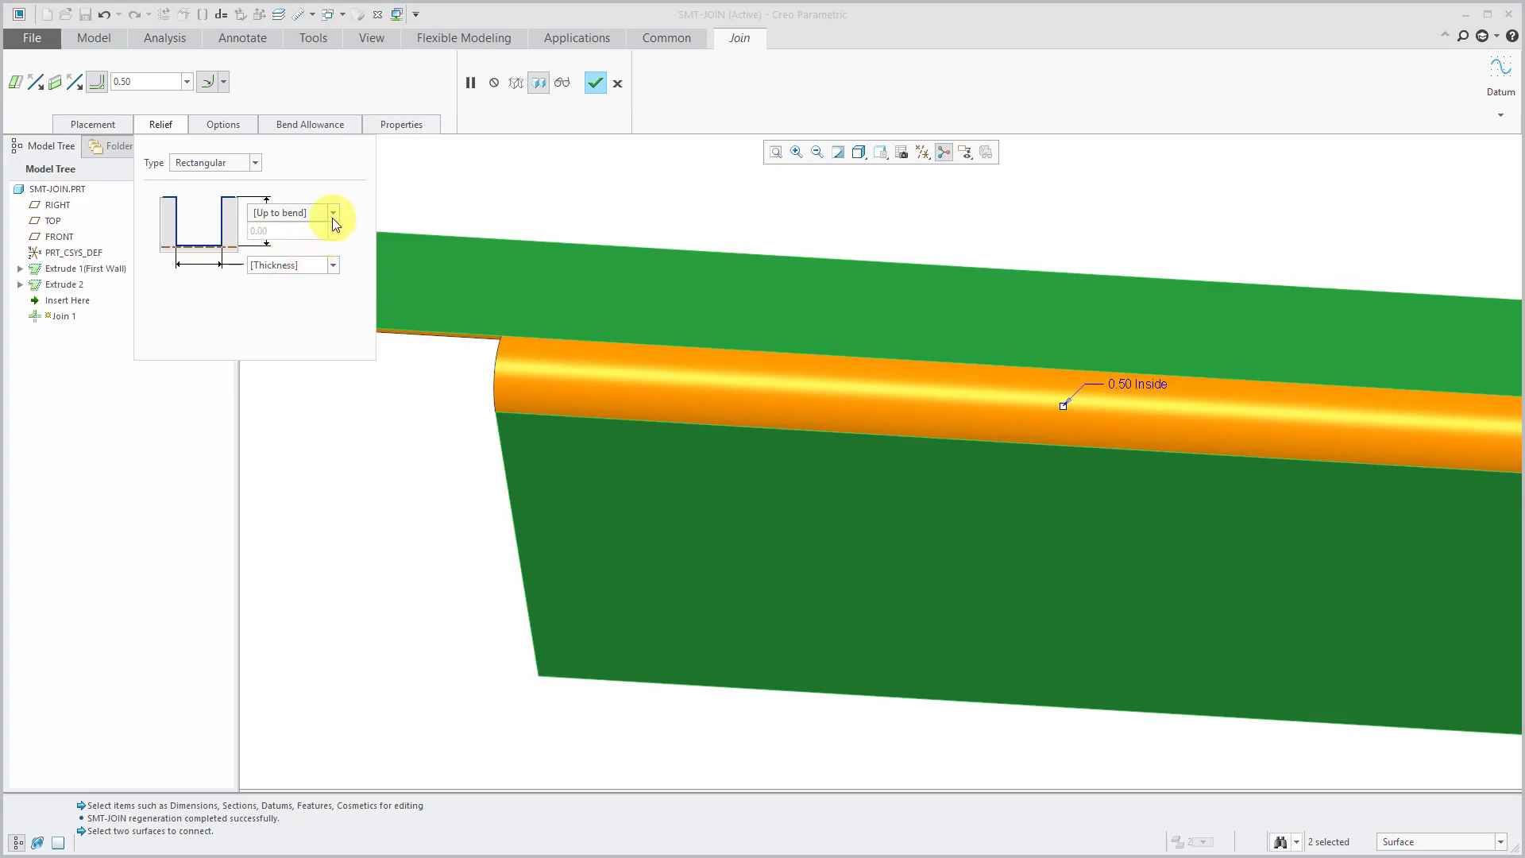
pyautogui.click(332, 216)
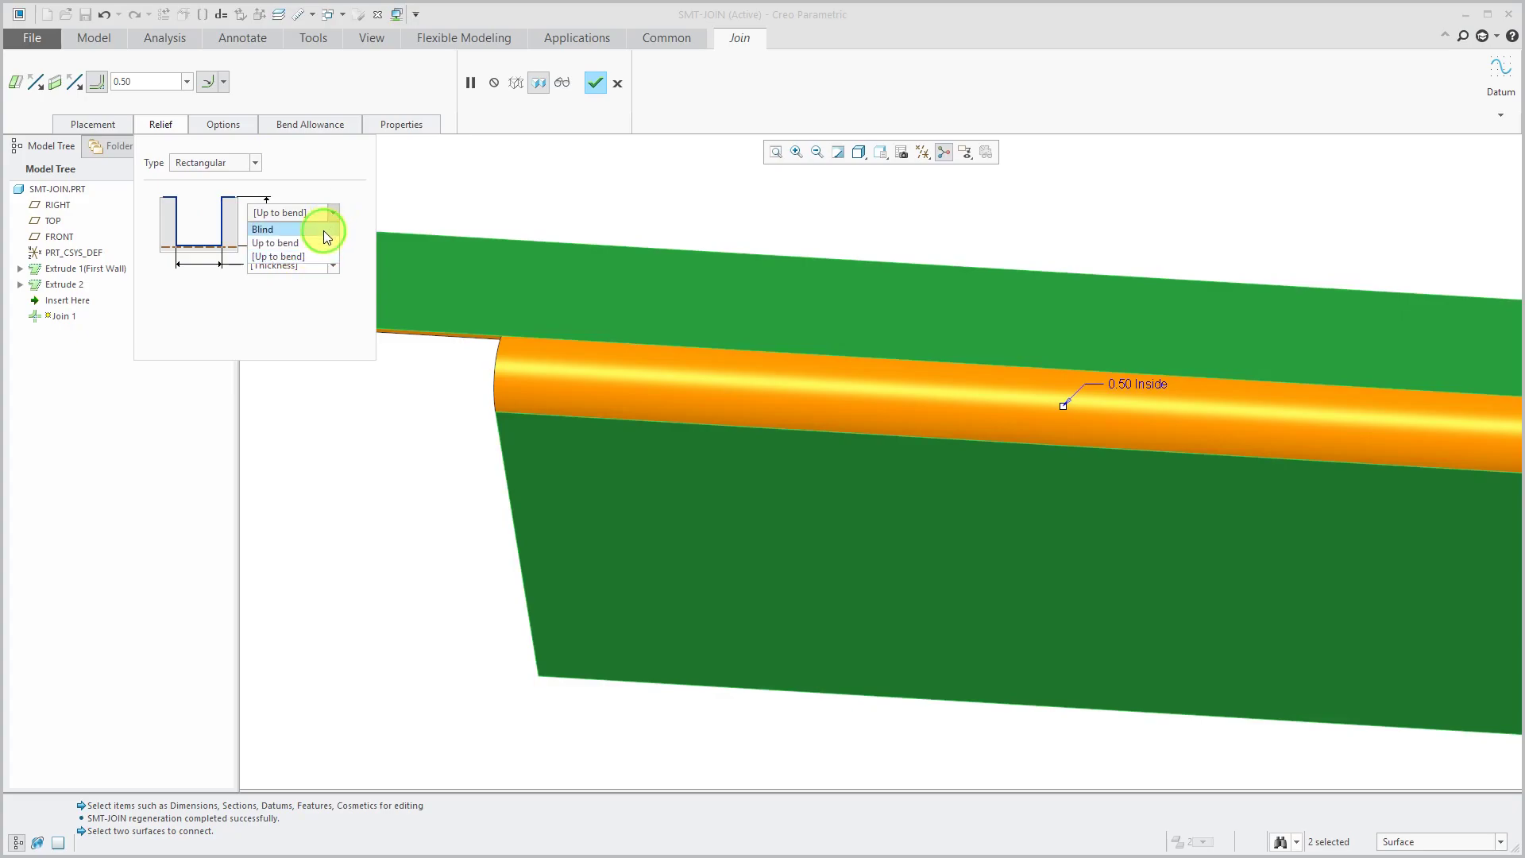
pyautogui.click(323, 229)
# - Make the relief 0.25 deep and 0.25 wide
pyautogui.scroll(-2, 506, 349)
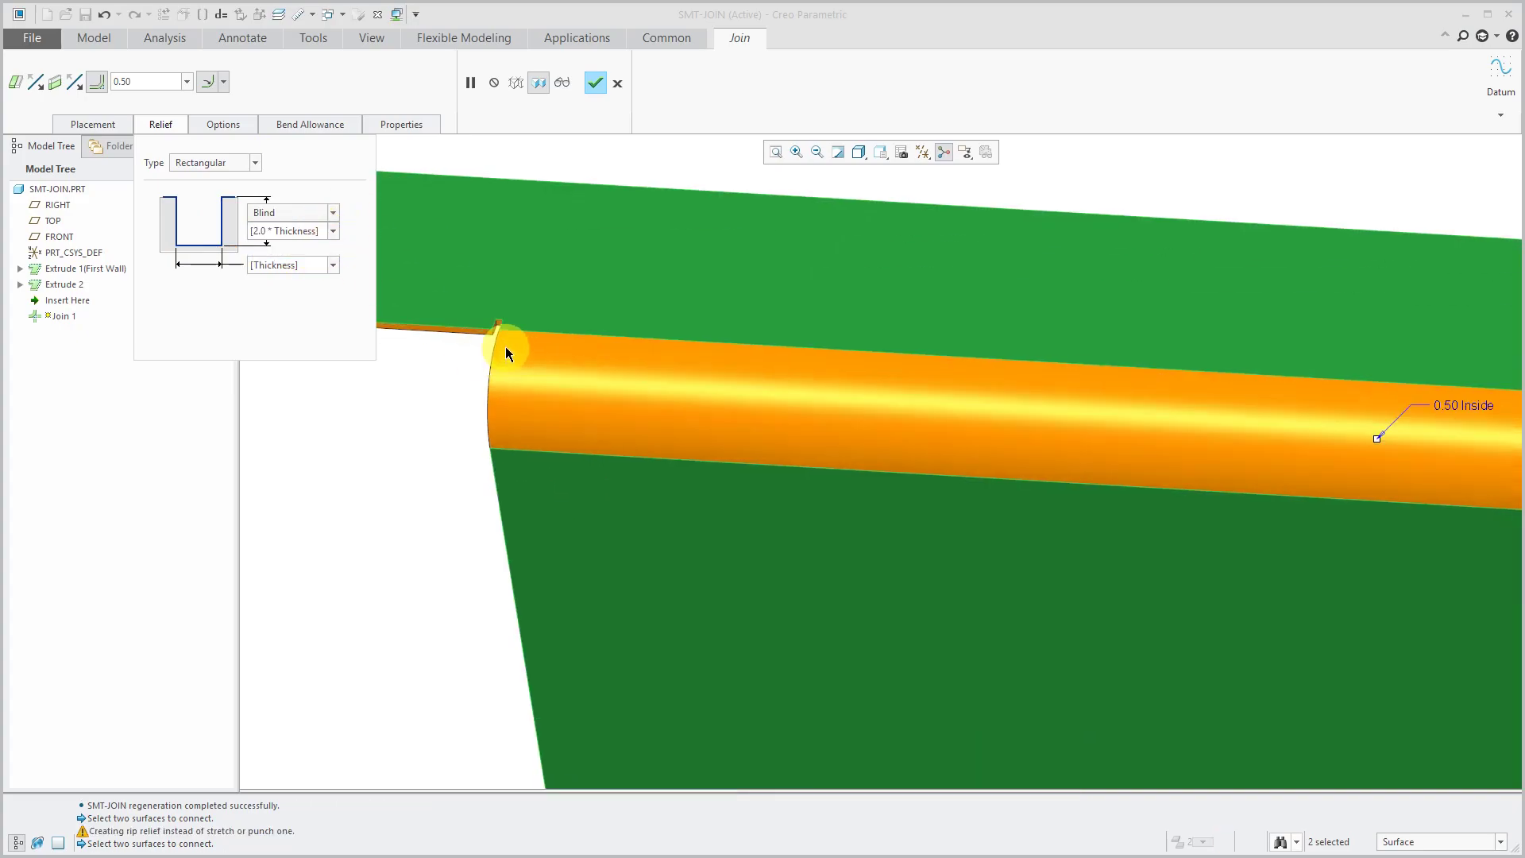
pyautogui.click(327, 232)
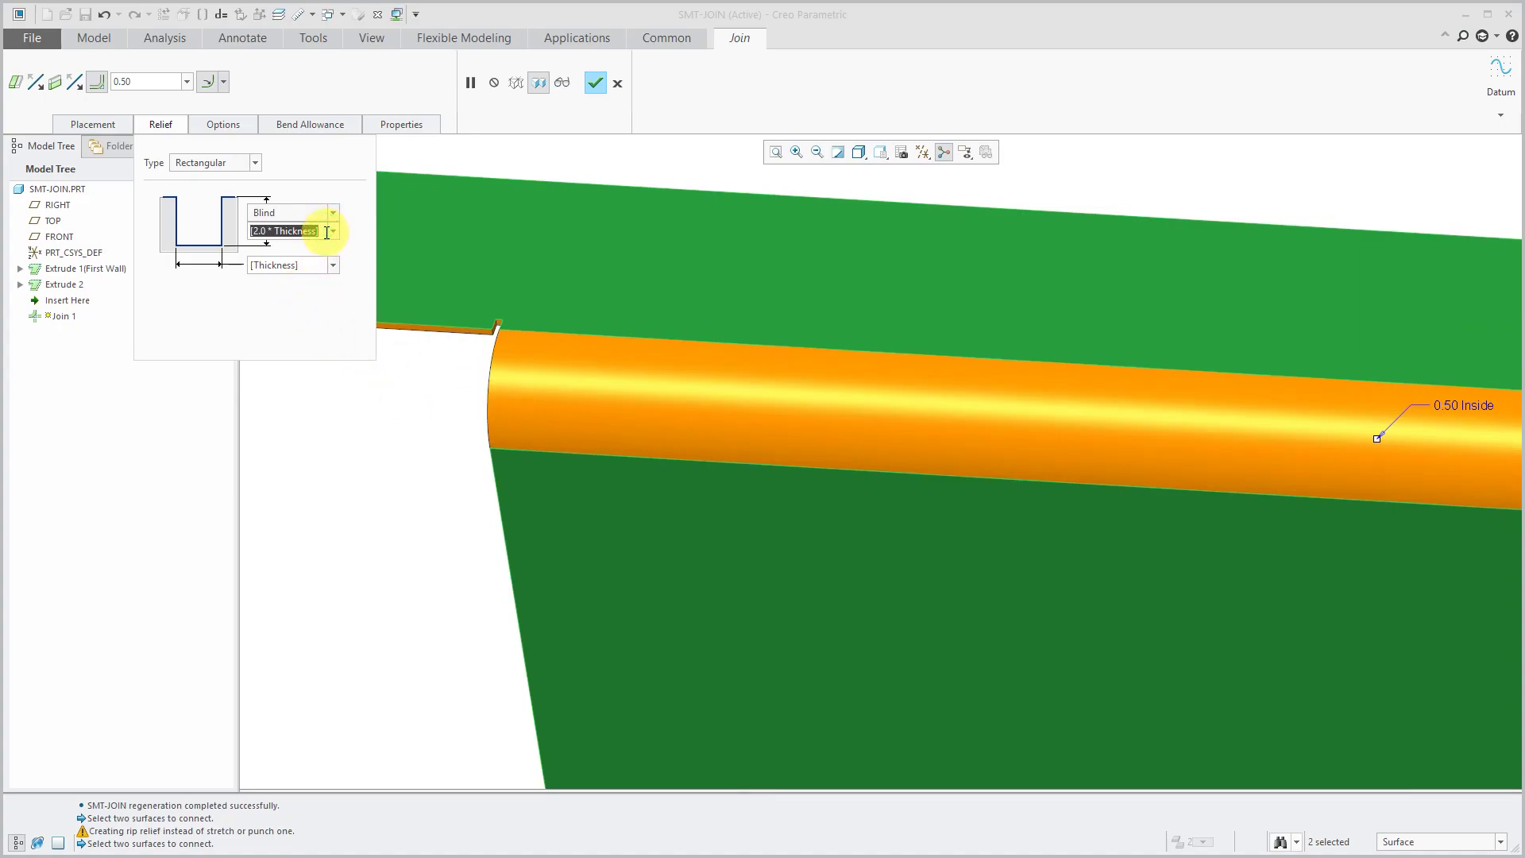
pyautogui.write('0.25')
pyautogui.press('Return')
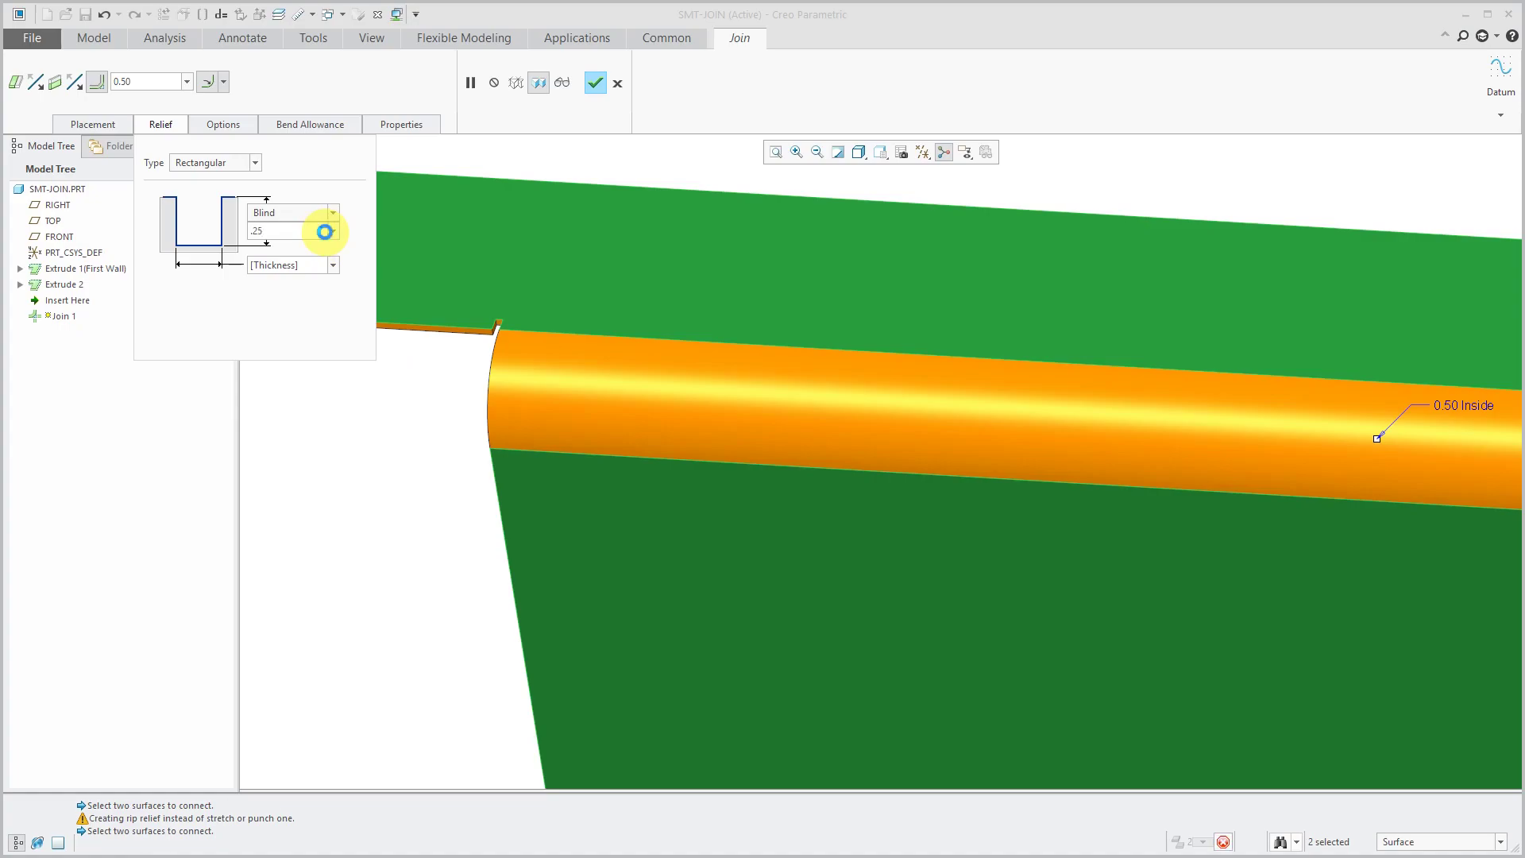
pyautogui.click(316, 265)
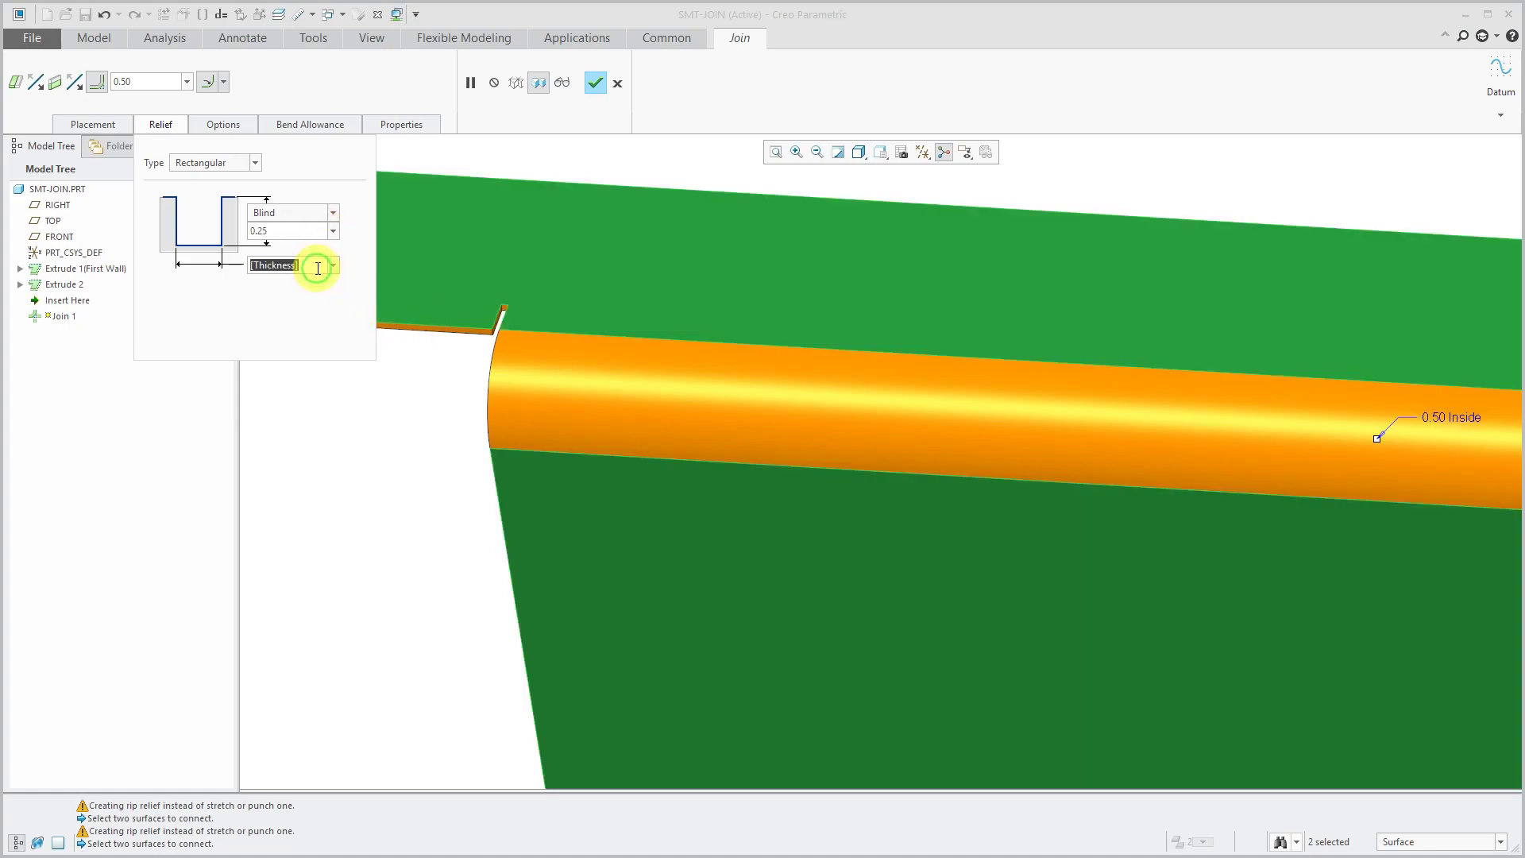
pyautogui.write('.25')
pyautogui.press('Return')
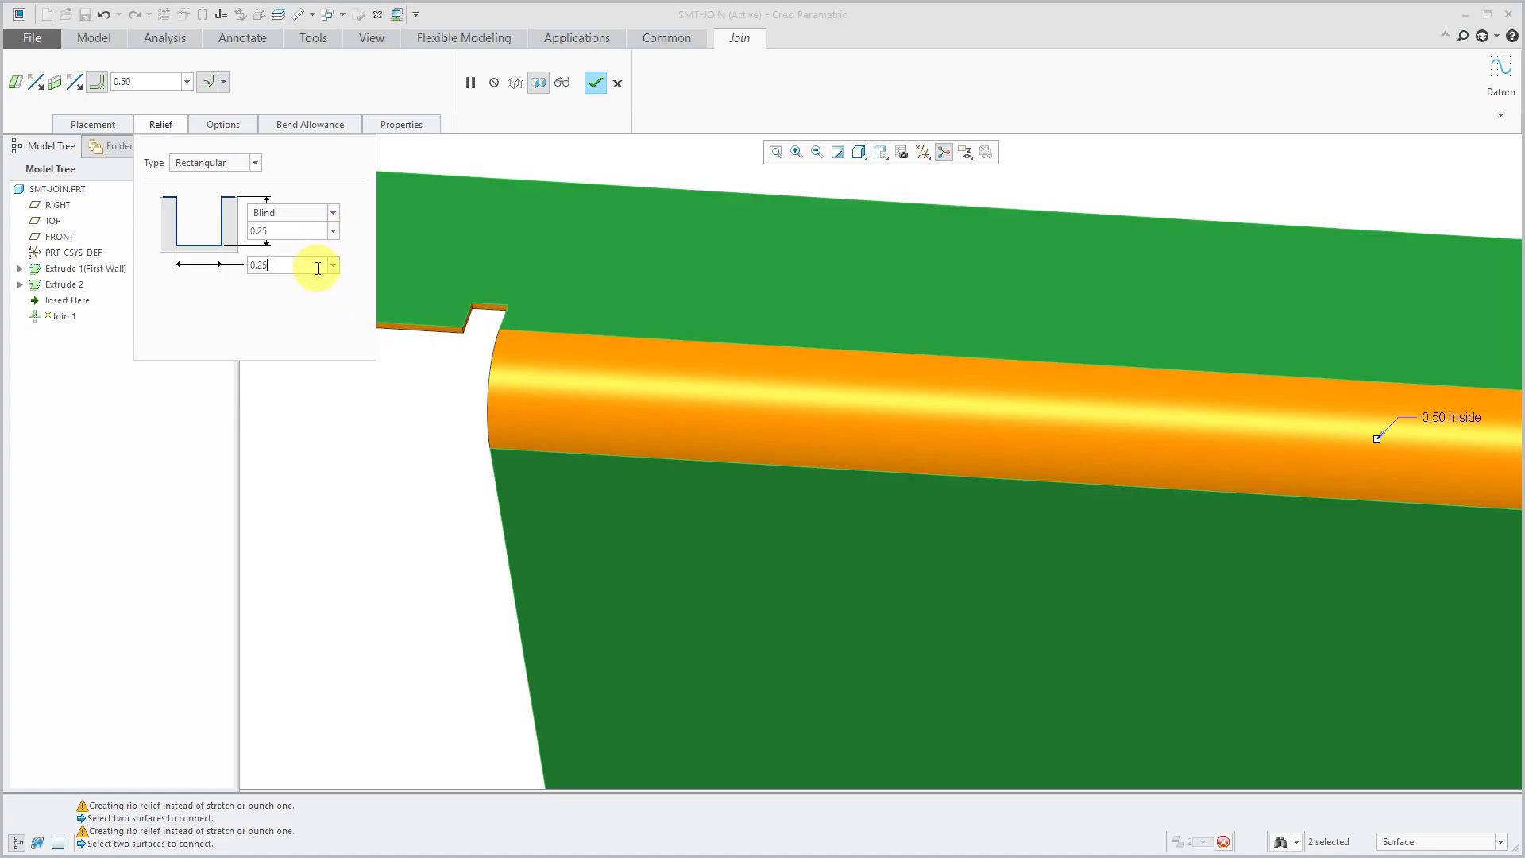
pyautogui.scroll(3, 459, 277)
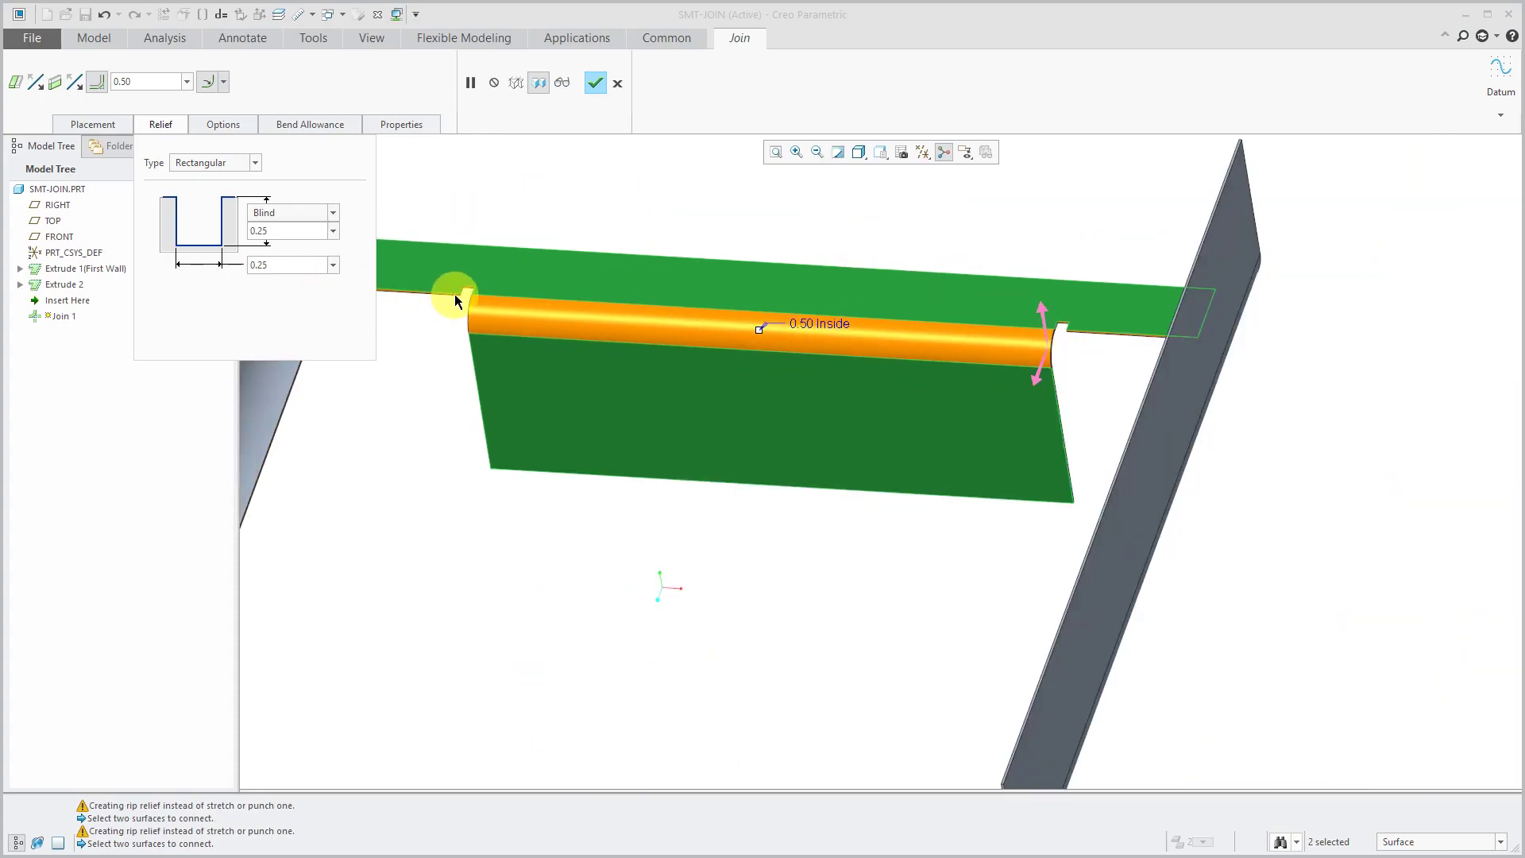
# - Try the trim options, then uncheck Trim nonintersecting geometry to keep the full base plate
pyautogui.click(223, 126)
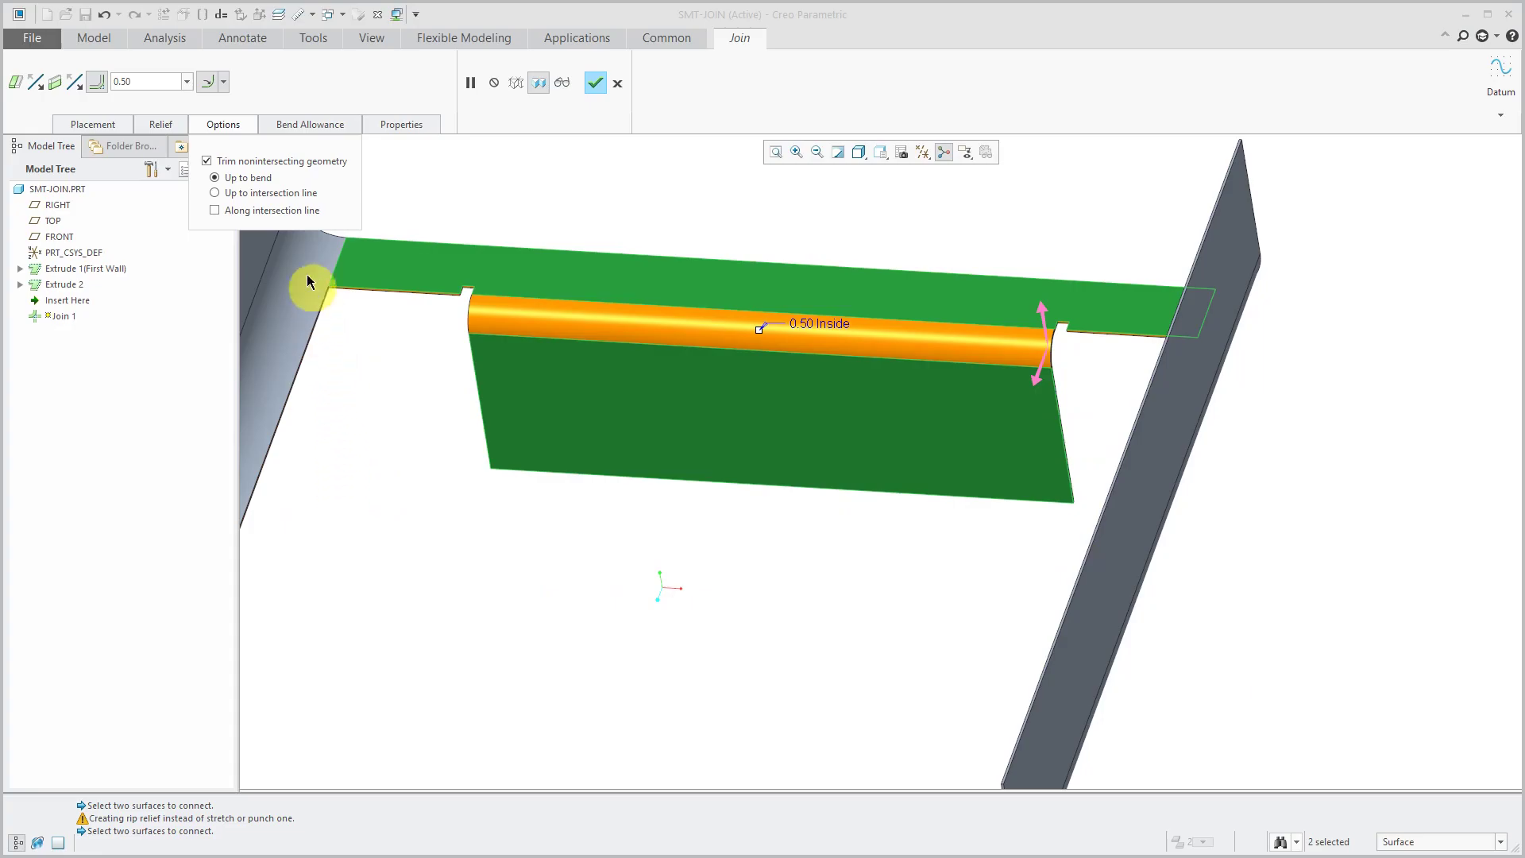
pyautogui.click(207, 161)
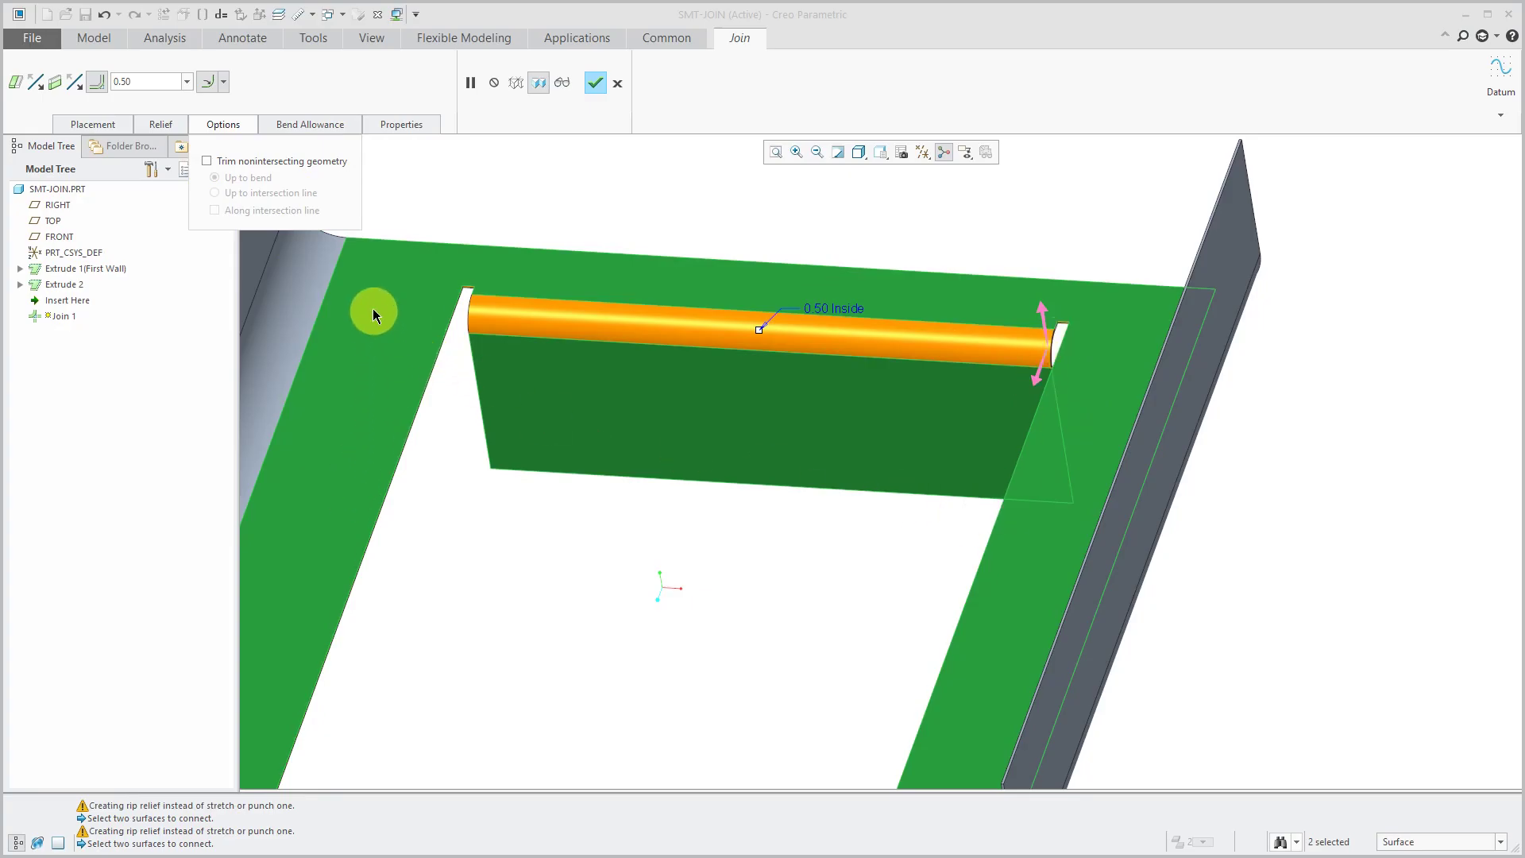
pyautogui.click(206, 160)
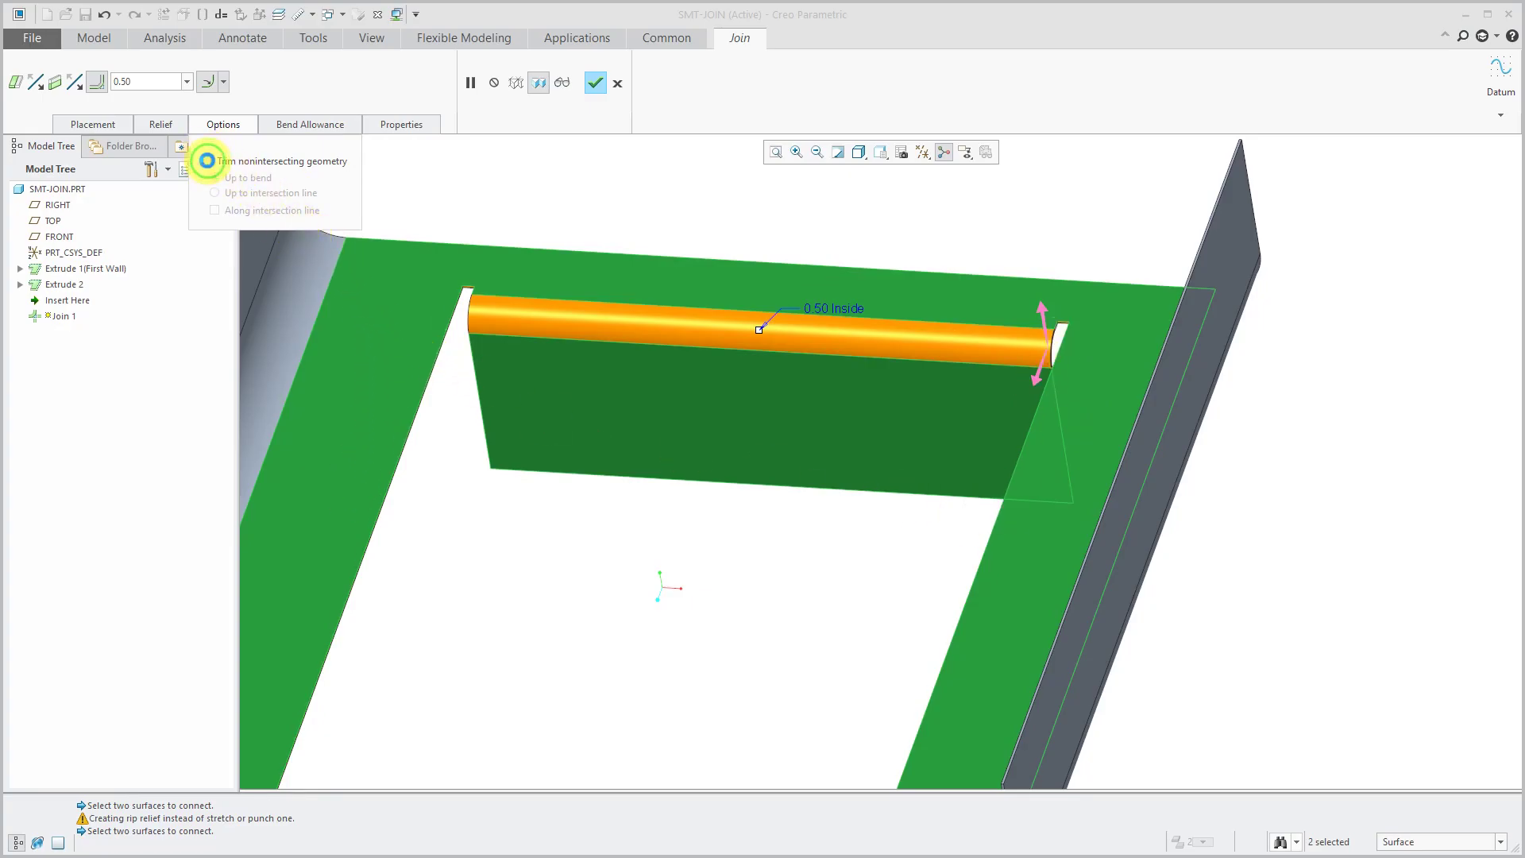
pyautogui.click(272, 193)
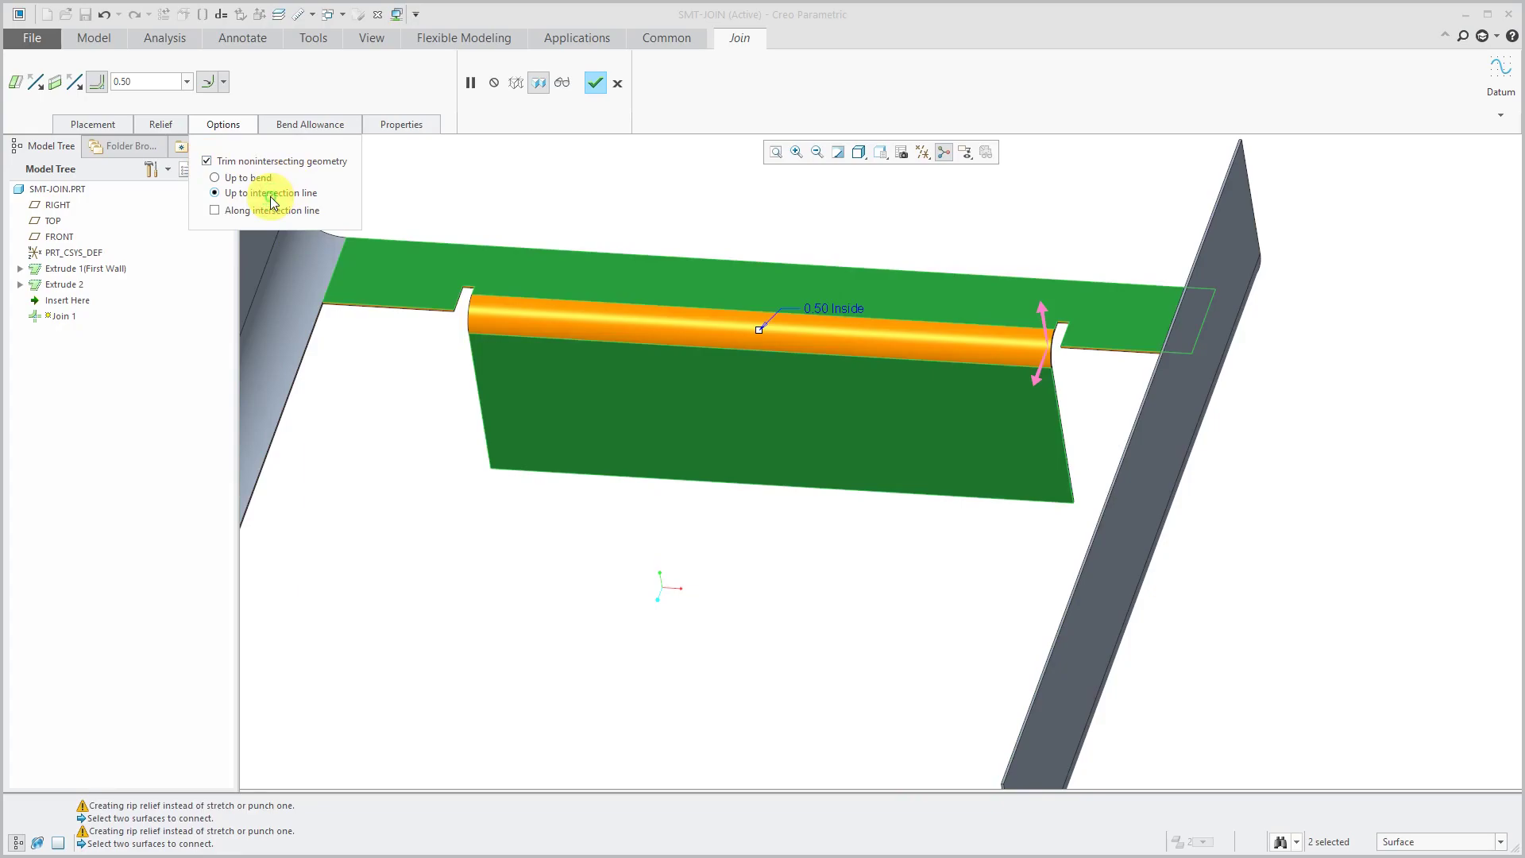
pyautogui.click(258, 180)
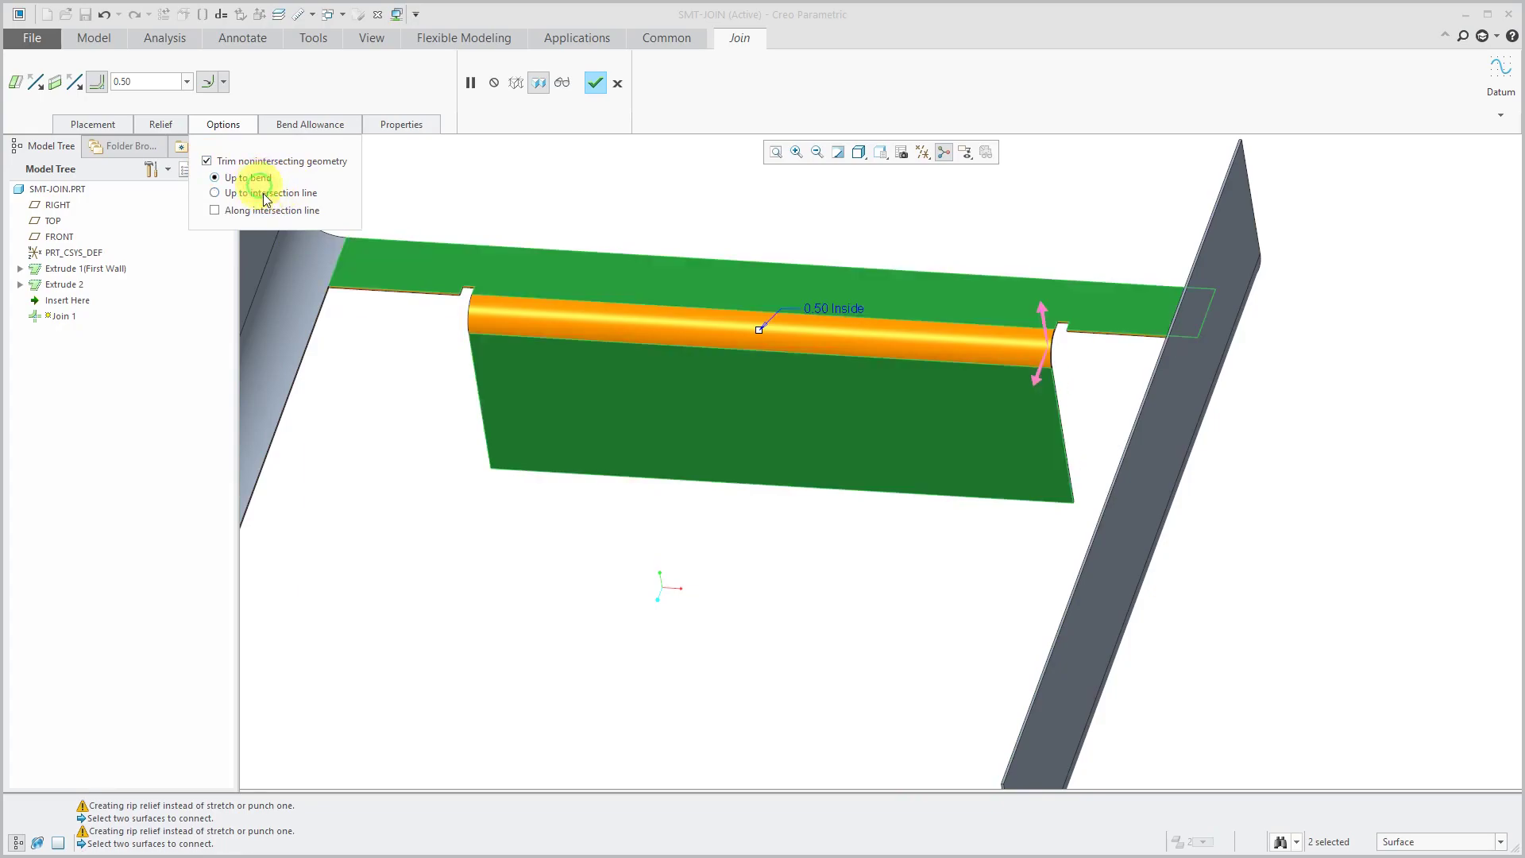
pyautogui.click(267, 212)
pyautogui.click(208, 162)
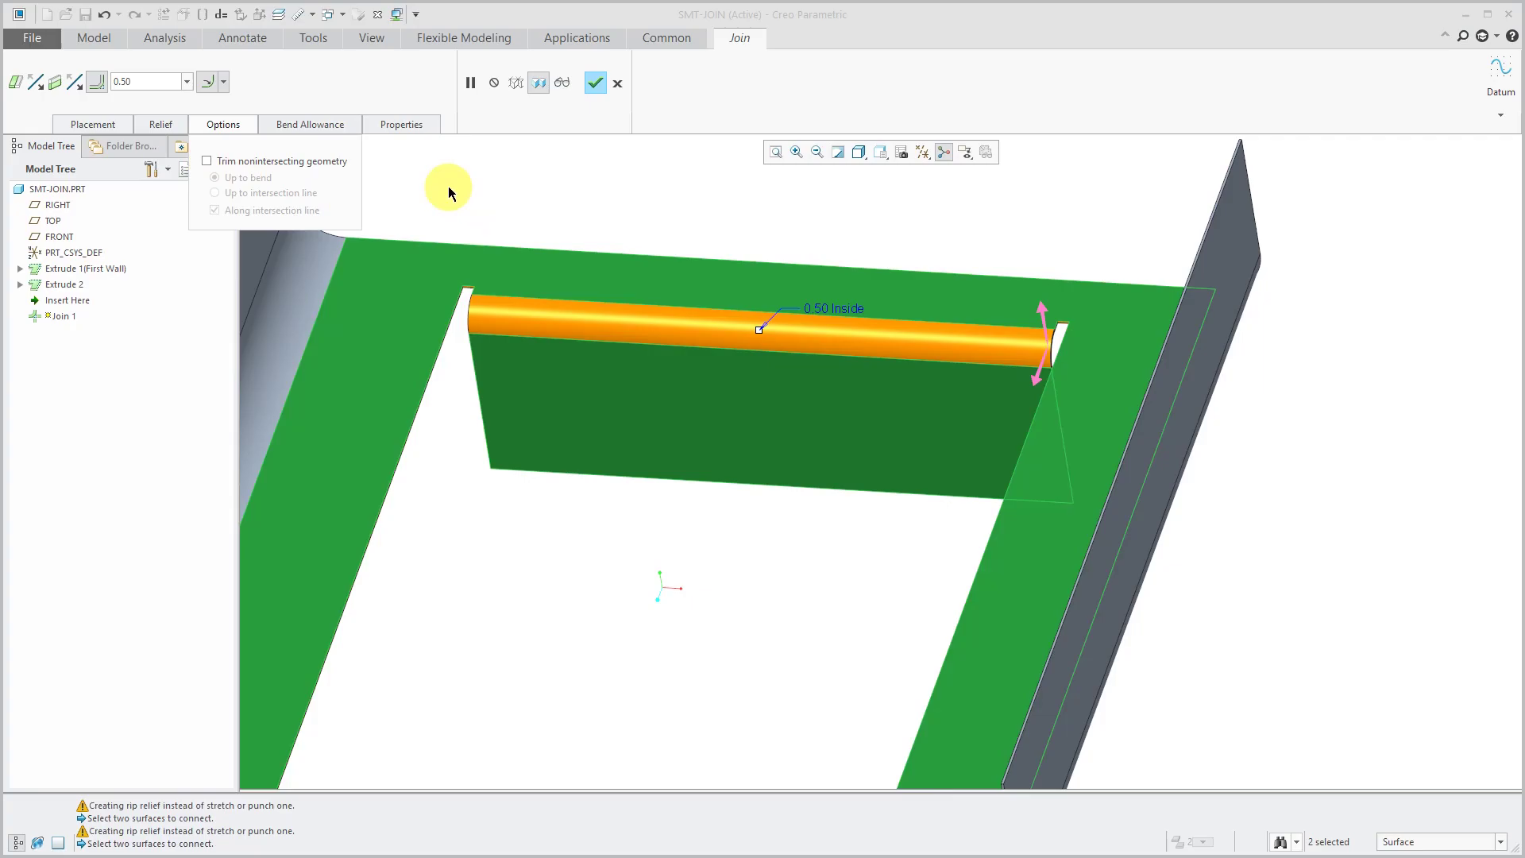
# - Confirm the bend allowance uses part settings, then go back to the Placement walls list
pyautogui.click(328, 125)
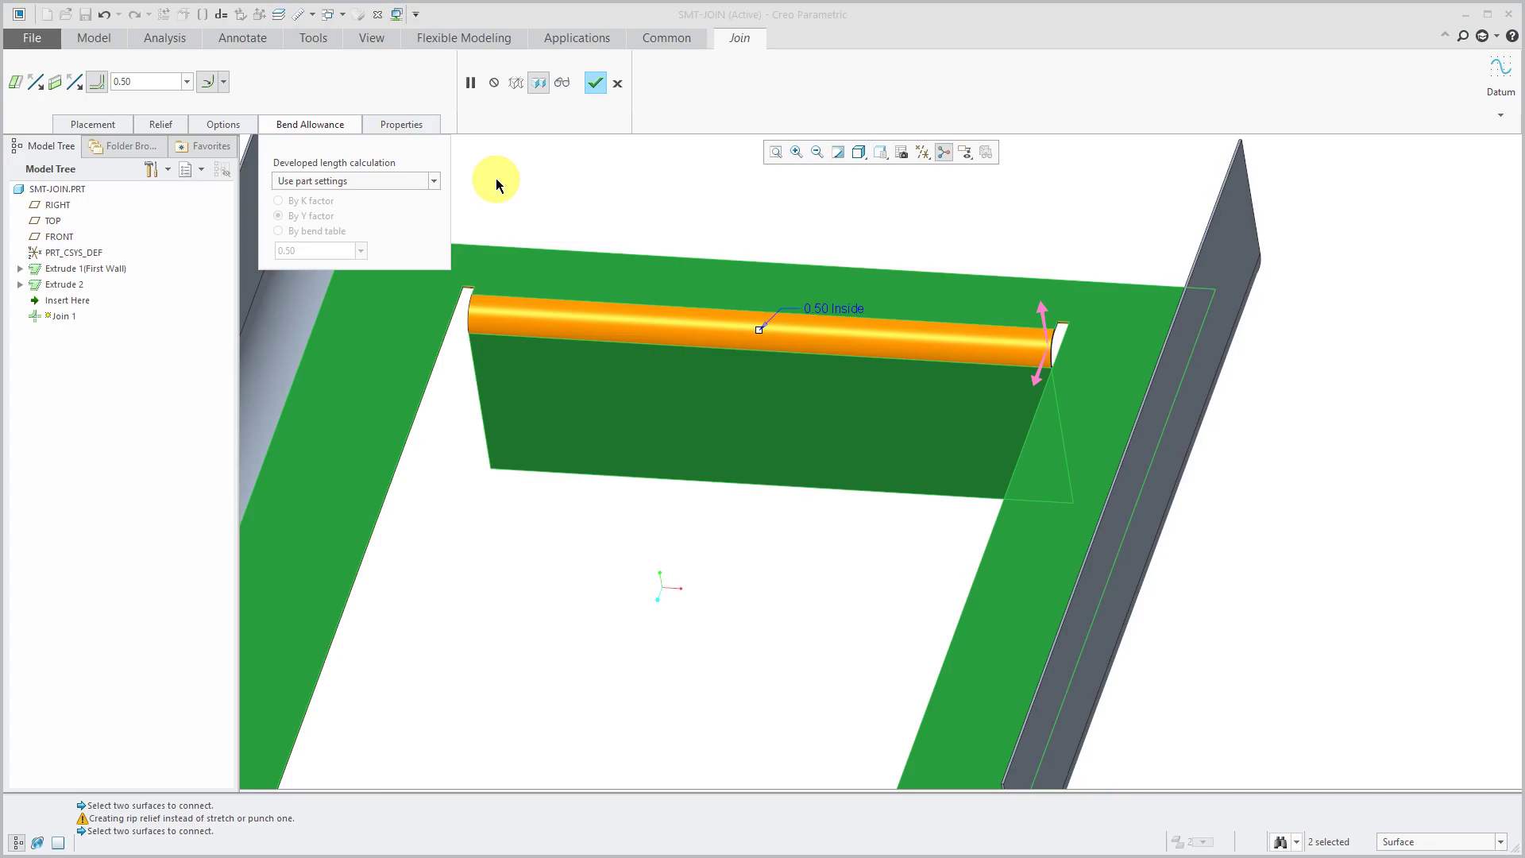
pyautogui.click(100, 126)
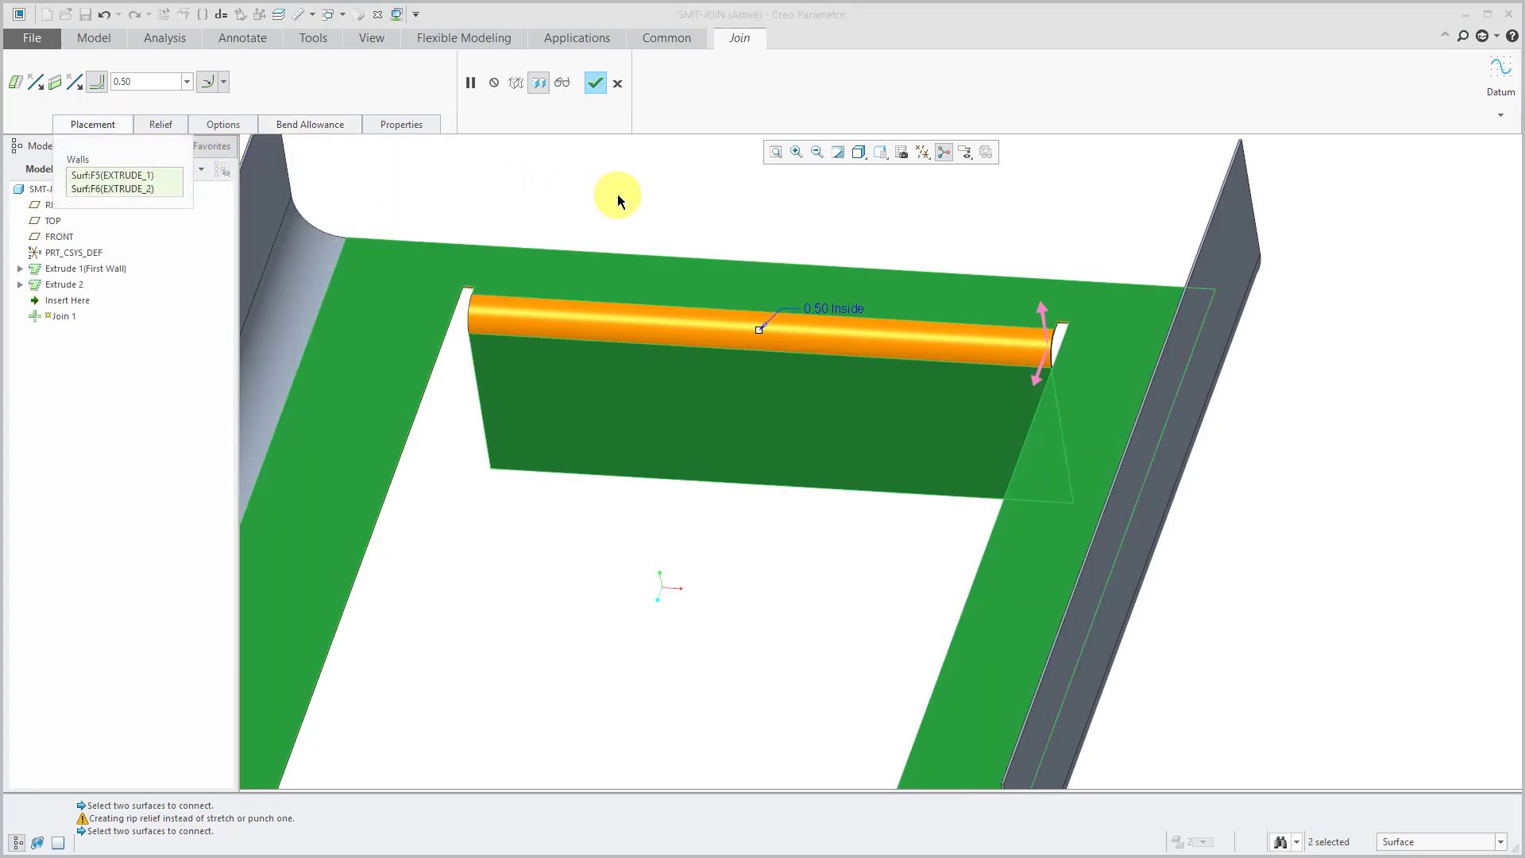